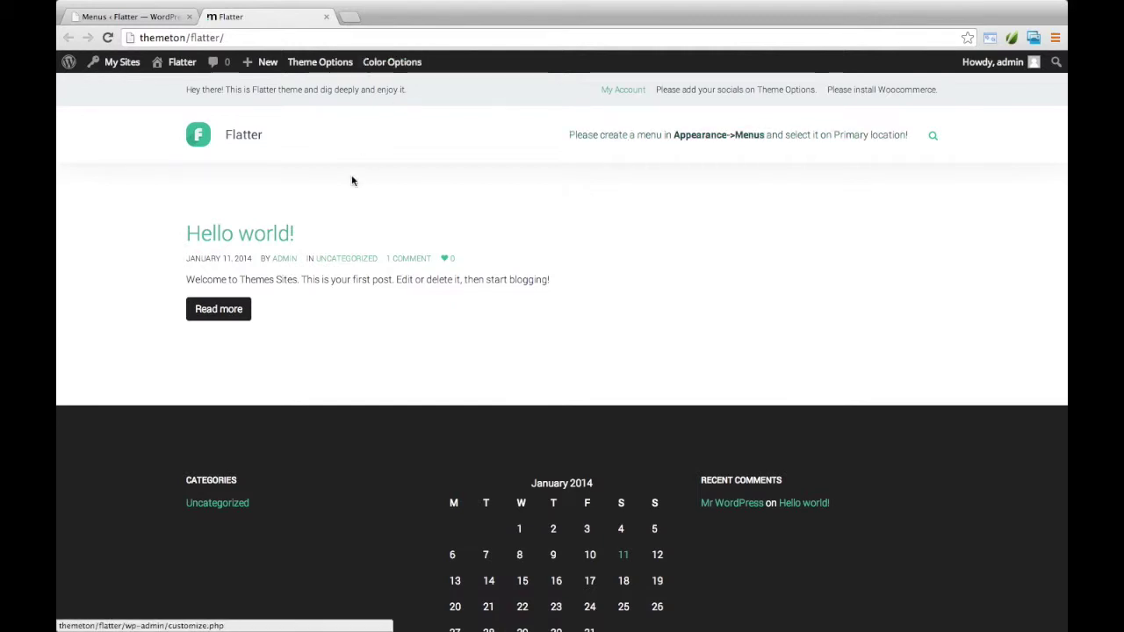
- Switch to the Menus ‹ Flatter browser tab to reach the Edit Menus page
left_click(136, 17)
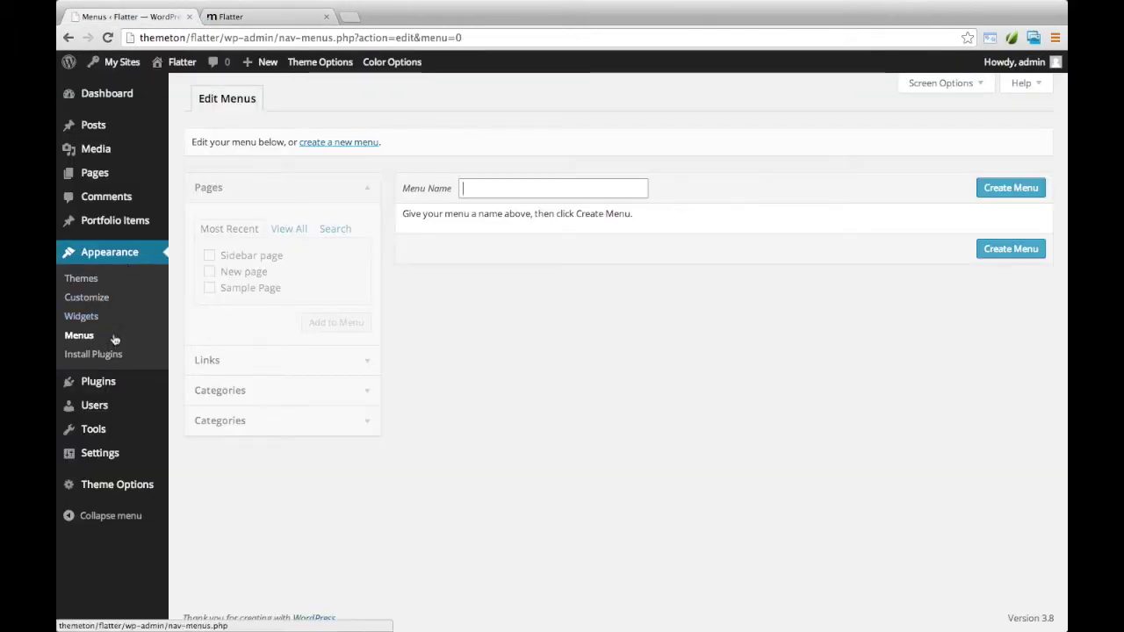
- Create a new menu named 'Main menu'
left_click(505, 197)
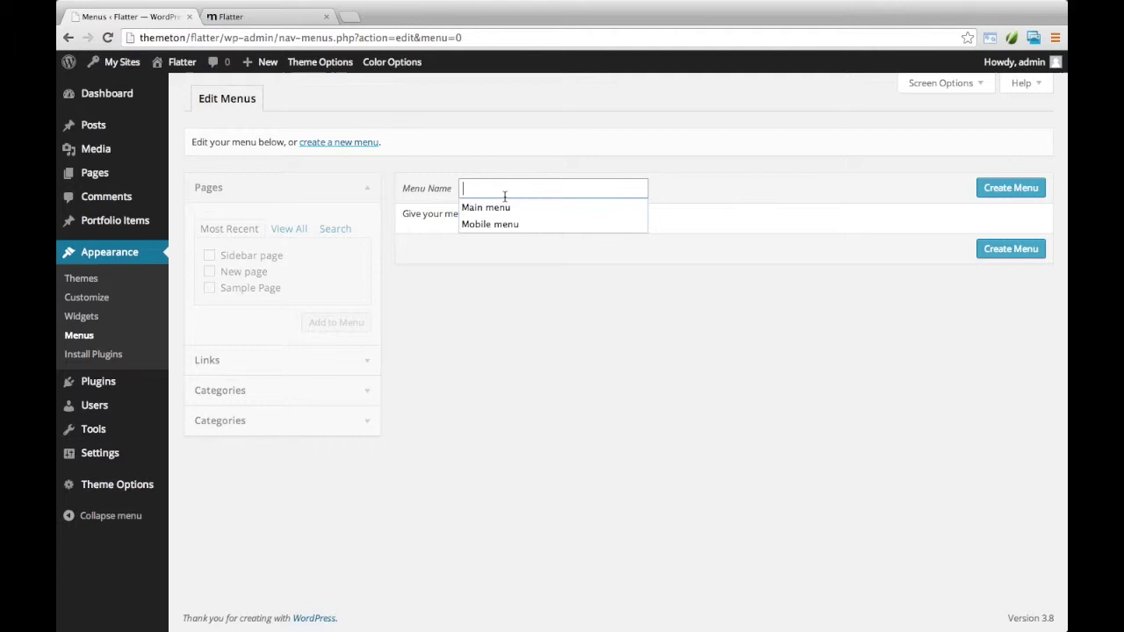
type("Main menu")
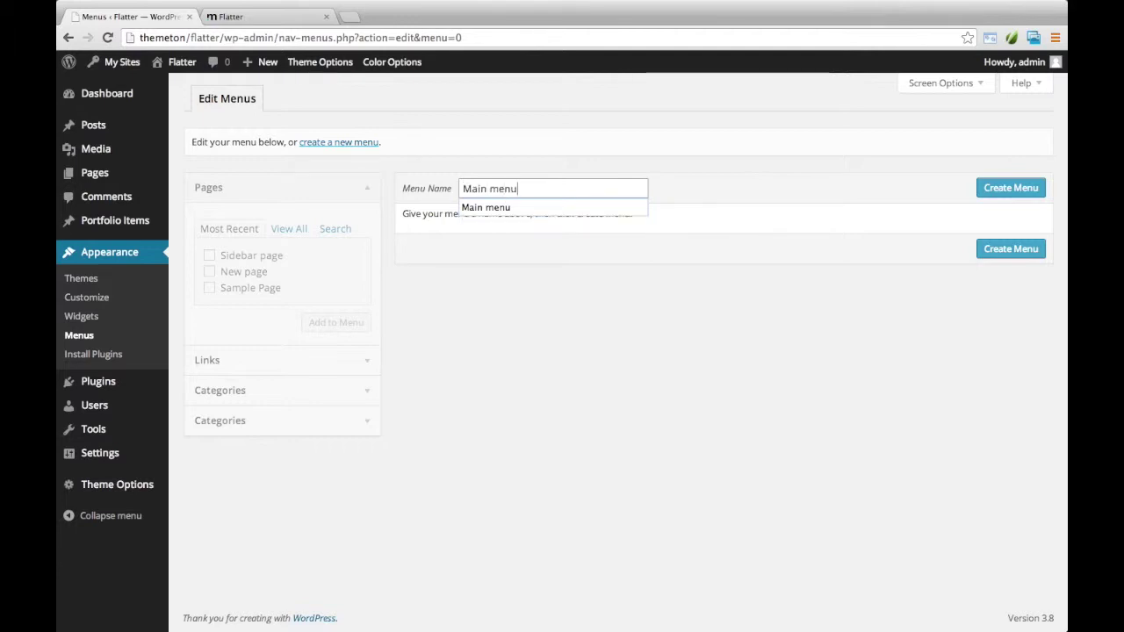
key("Return")
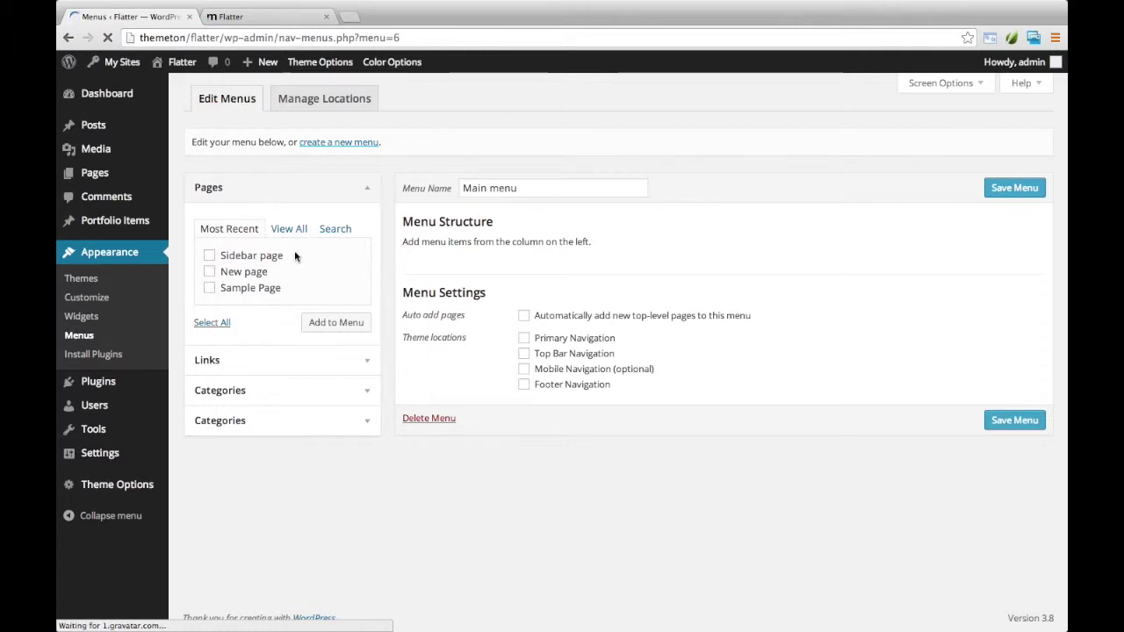
- Add Sidebar page, New page and Sample Page to the menu three times, nine items in all
left_click(262, 271)
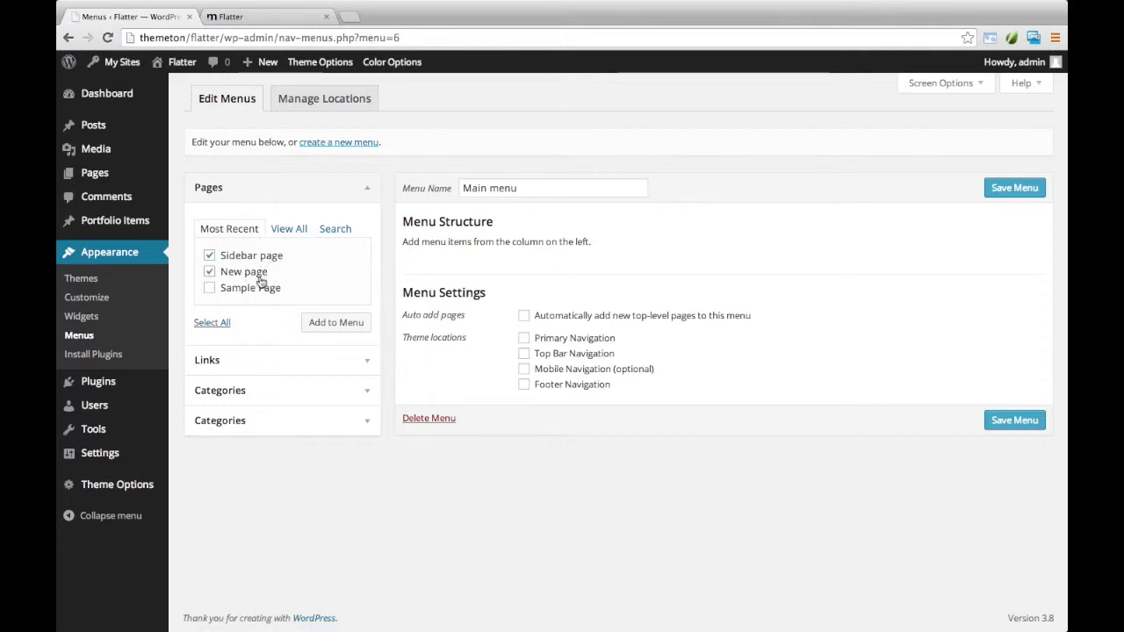
left_click(255, 290)
left_click(318, 324)
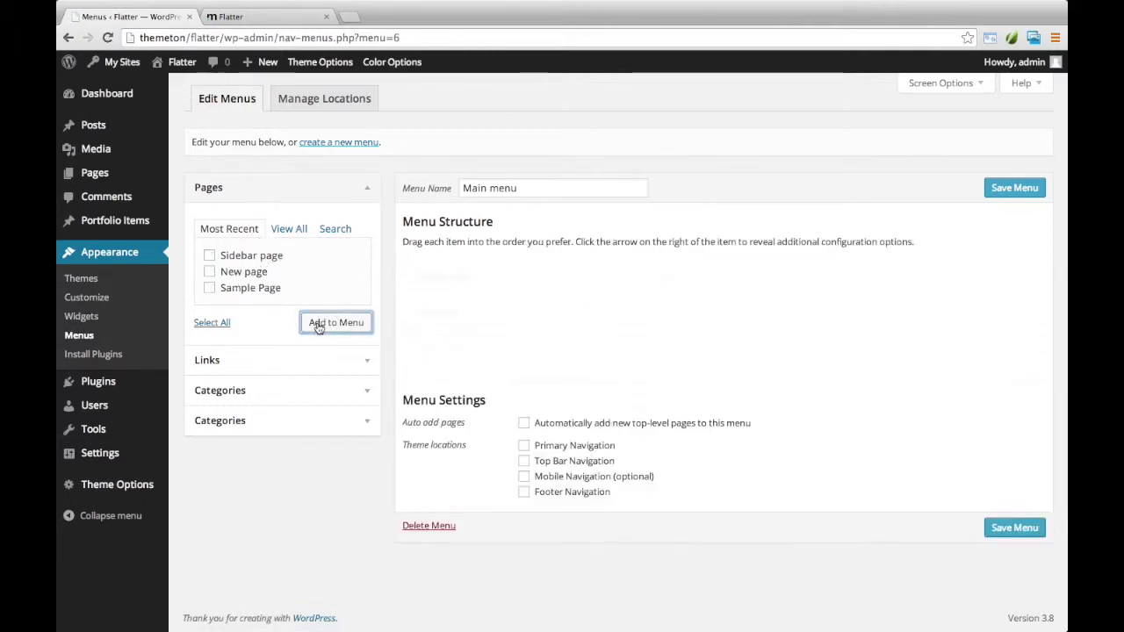
left_click(251, 255)
left_click(254, 274)
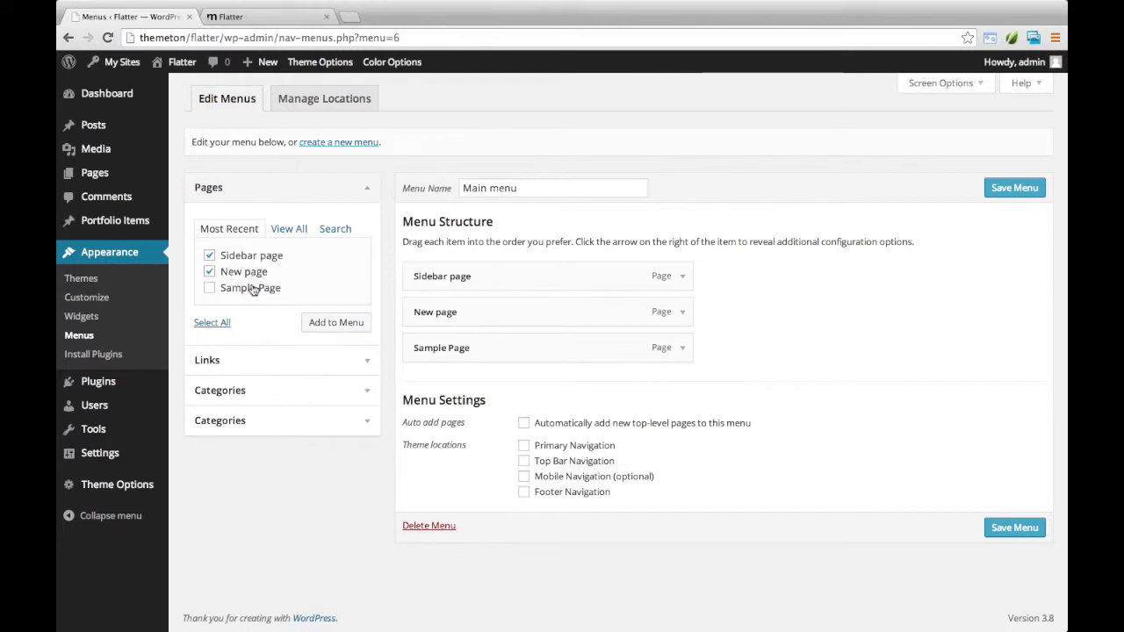
left_click(324, 321)
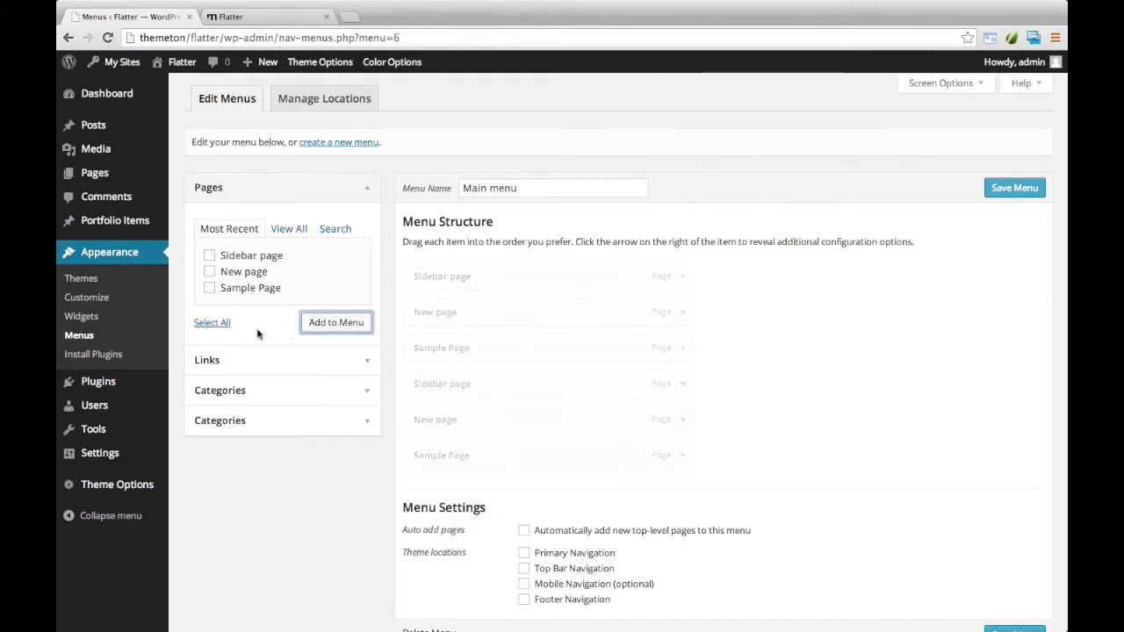
left_click(216, 325)
left_click(304, 323)
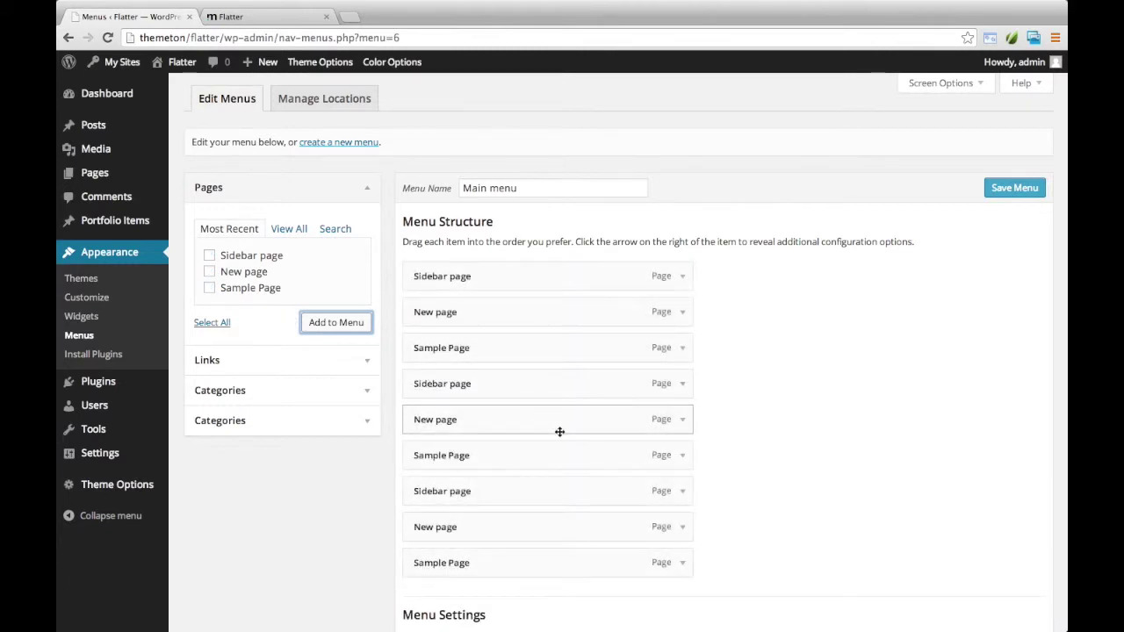
- Expand the Sidebar page menu item to reveal its label, icon and mega menu settings
left_click(685, 287)
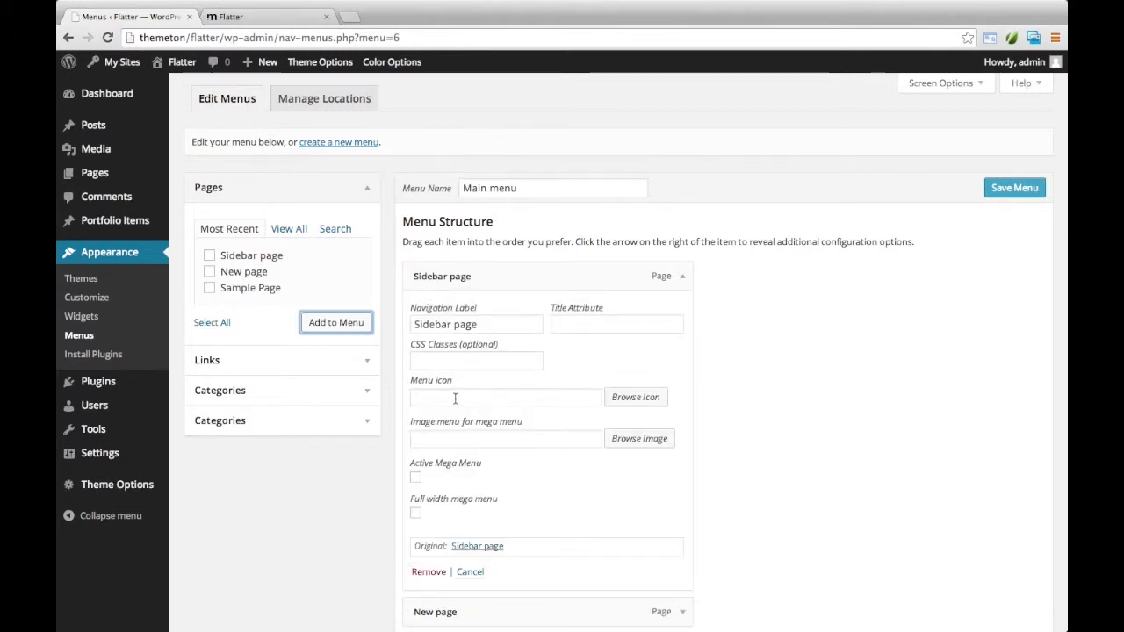
left_click(461, 439)
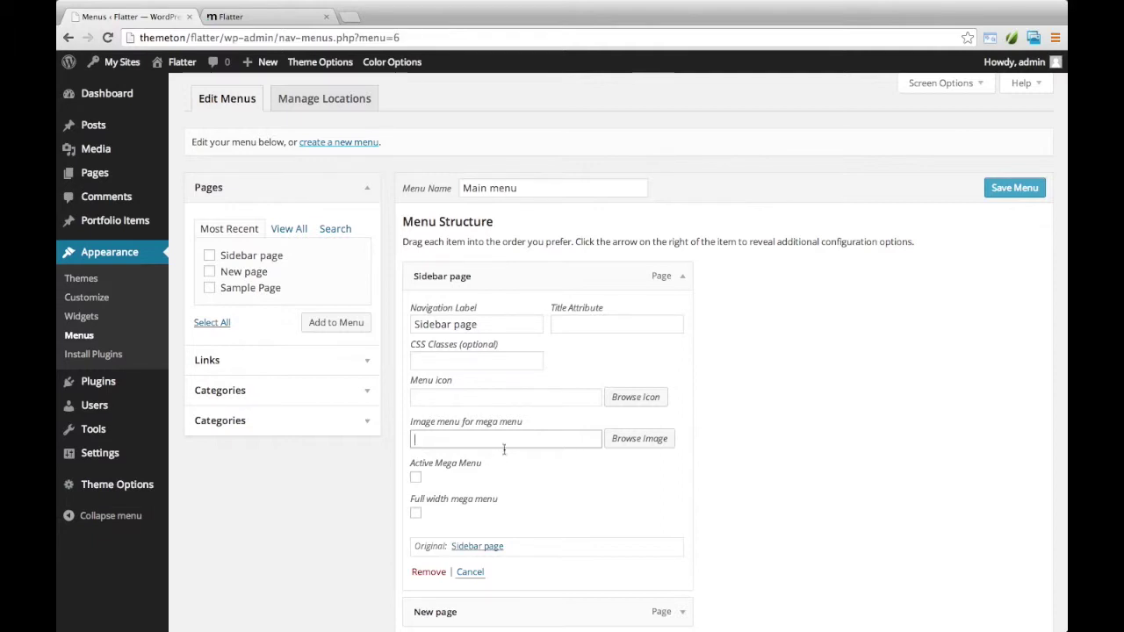
- Nest New page and Sample Page under Sidebar page and tick Active Mega Menu on it
left_click(684, 279)
left_click_drag(524, 304, 555, 307)
left_click_drag(509, 346, 507, 381)
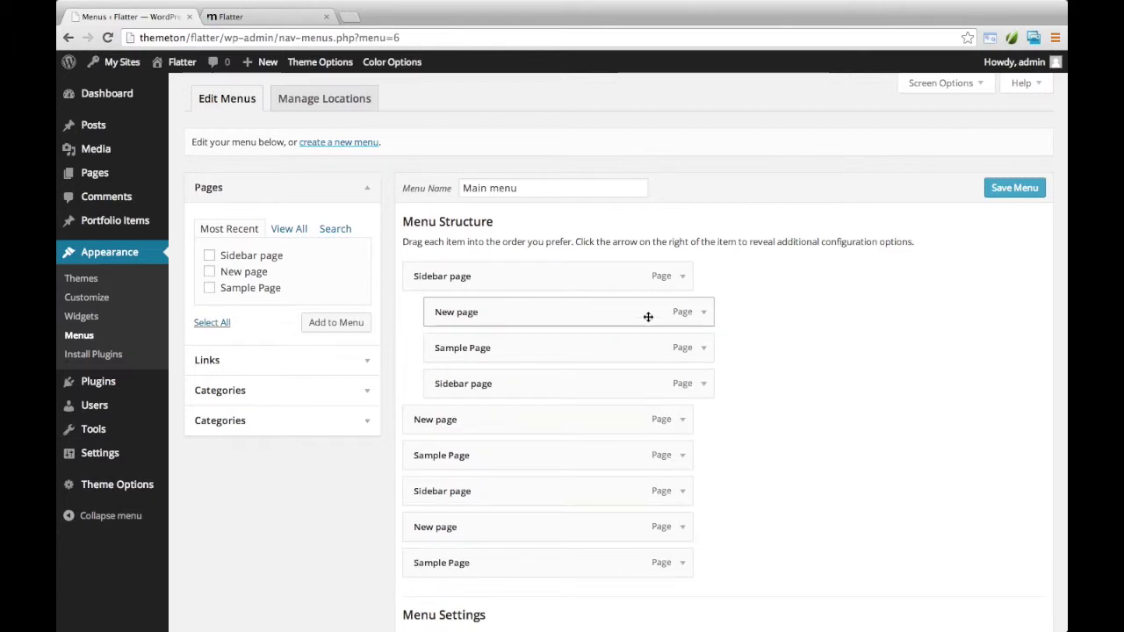
left_click(683, 276)
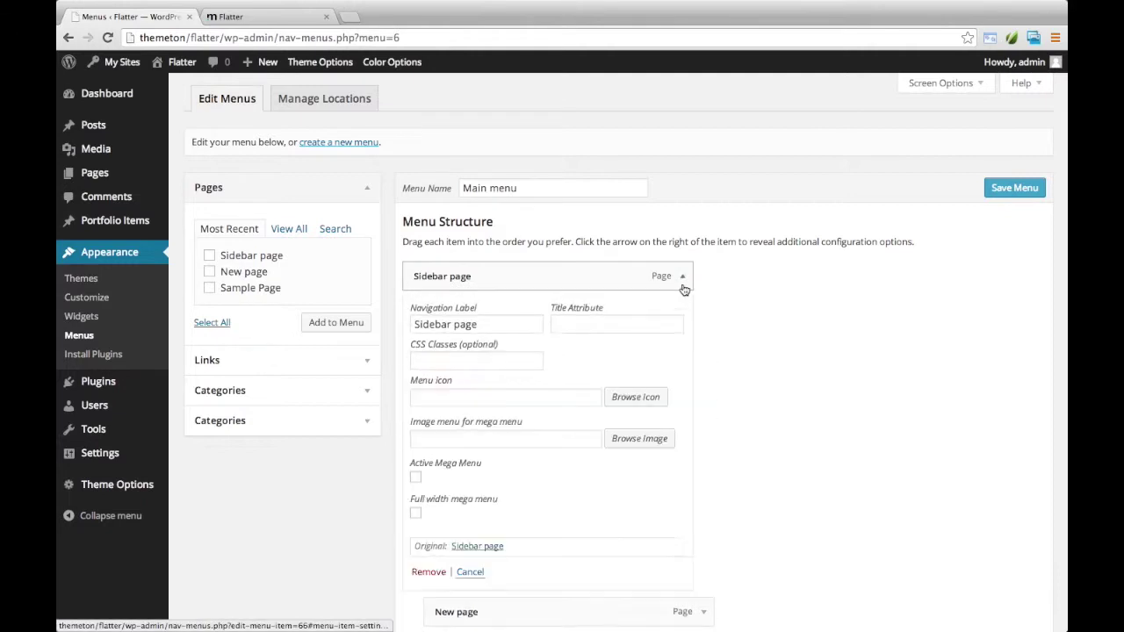
left_click(416, 479)
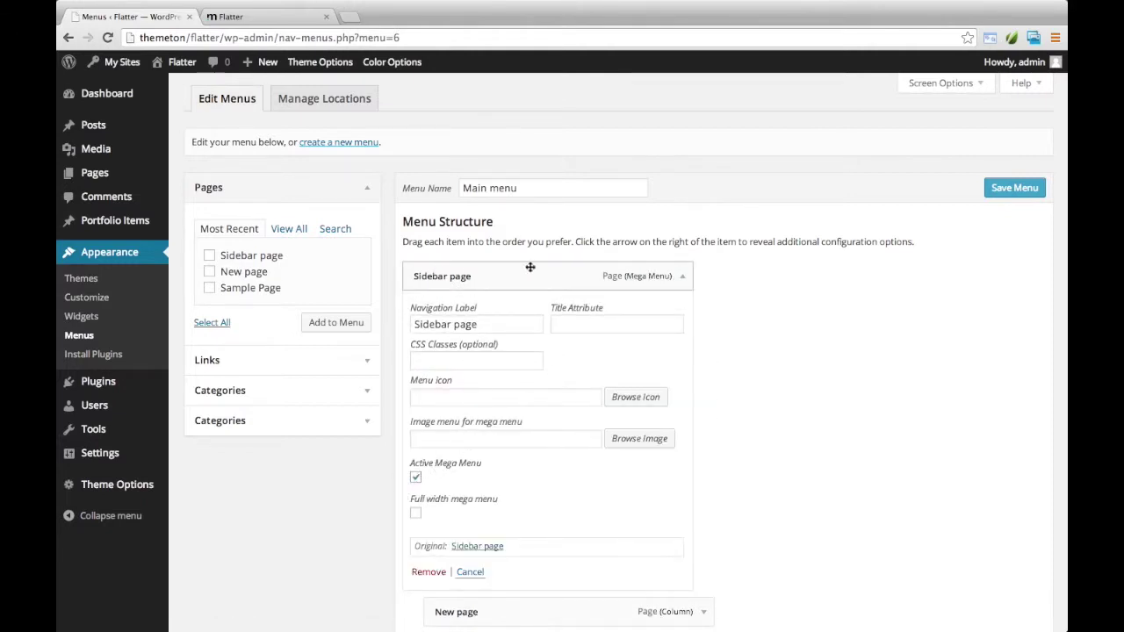
left_click(683, 278)
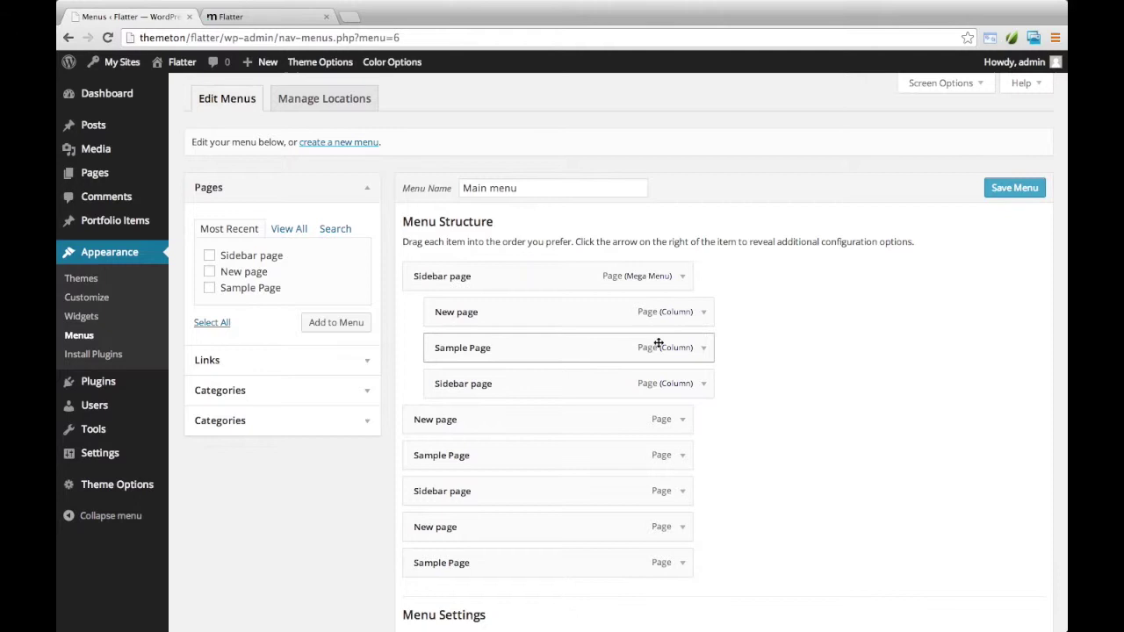
- Nest child pages under the columns: two under New page, one under Sample Page, one under Sidebar page
left_click_drag(469, 427, 487, 401)
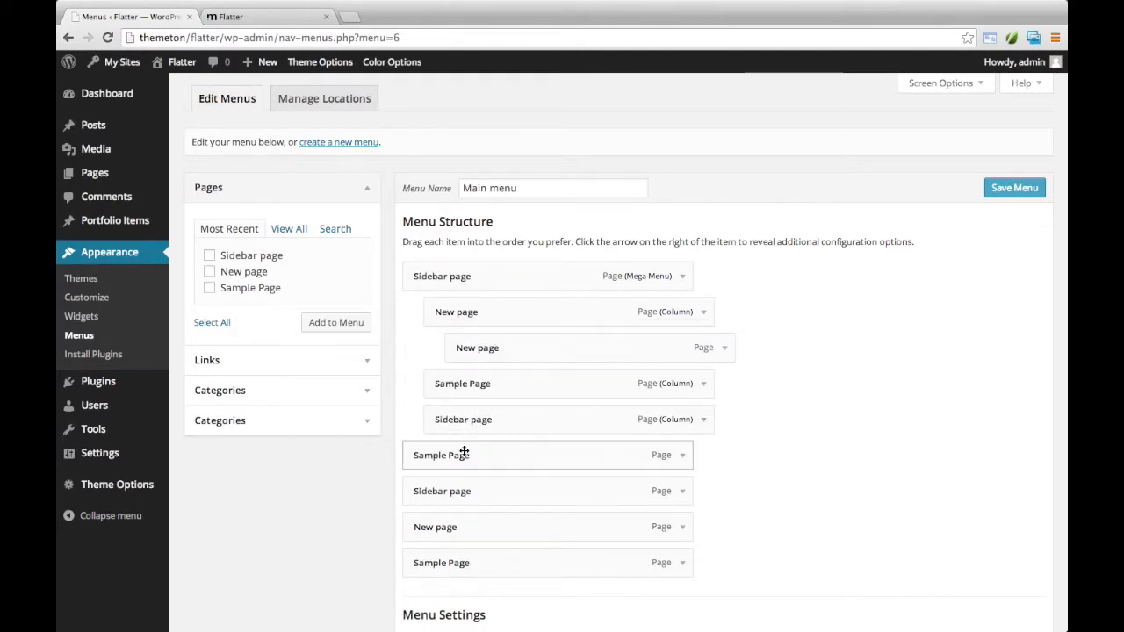
left_click_drag(459, 454, 504, 379)
left_click_drag(468, 501, 503, 455)
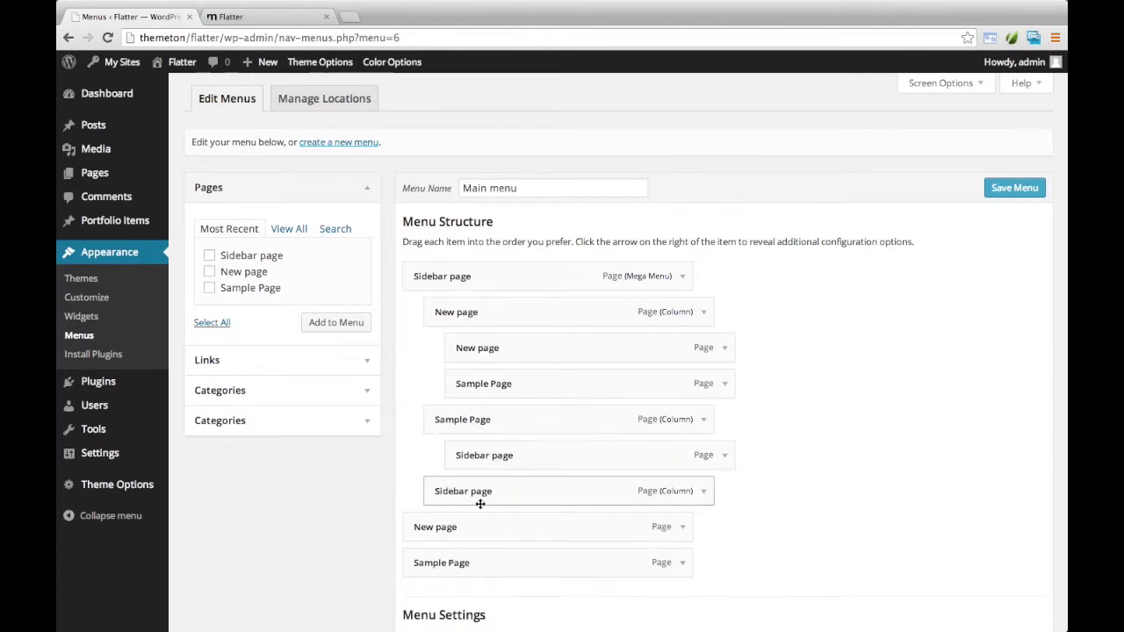
left_click_drag(465, 530, 507, 525)
scroll(507, 524, "down", 4)
scroll(505, 528, "up", 2)
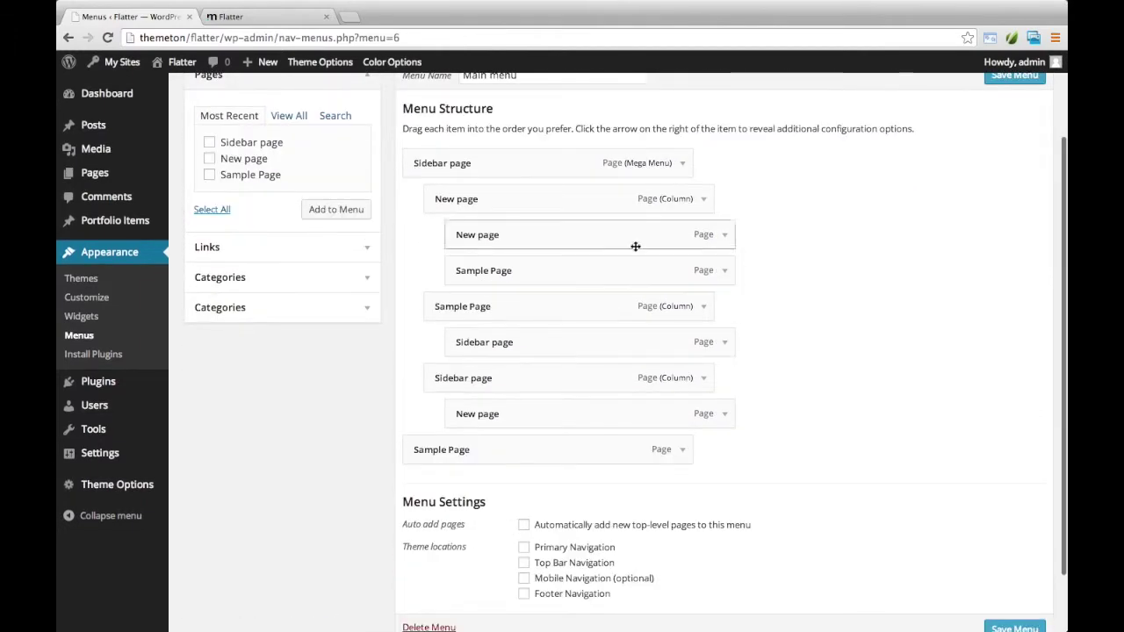
- Give the Sidebar page item the fa-home icon, found by searching 'home' in the icon browser
left_click(684, 171)
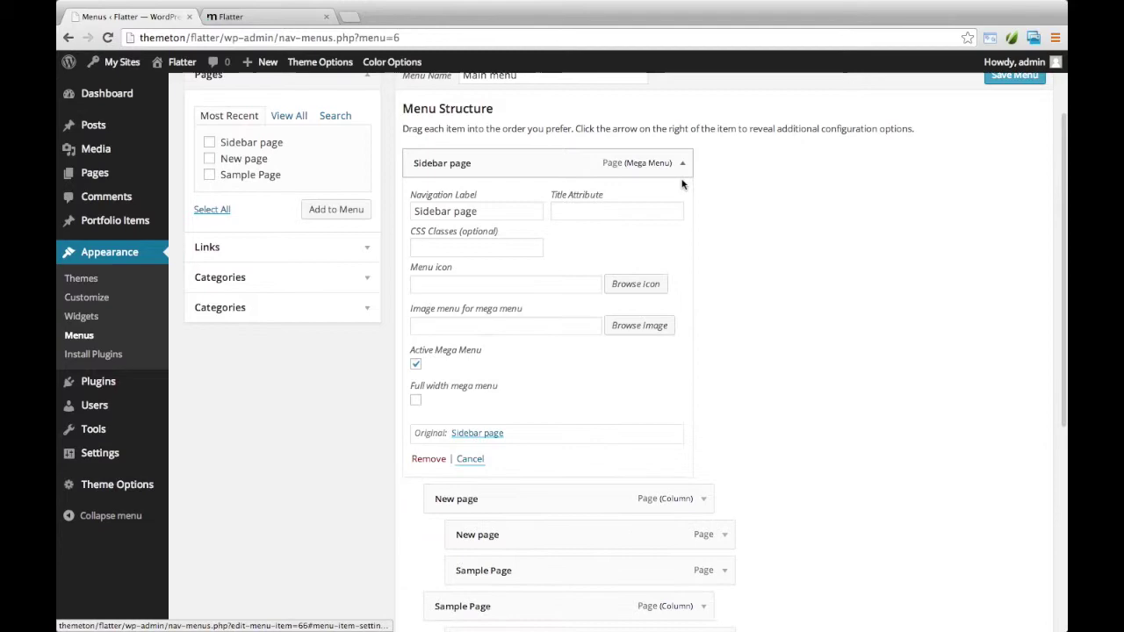
left_click(636, 281)
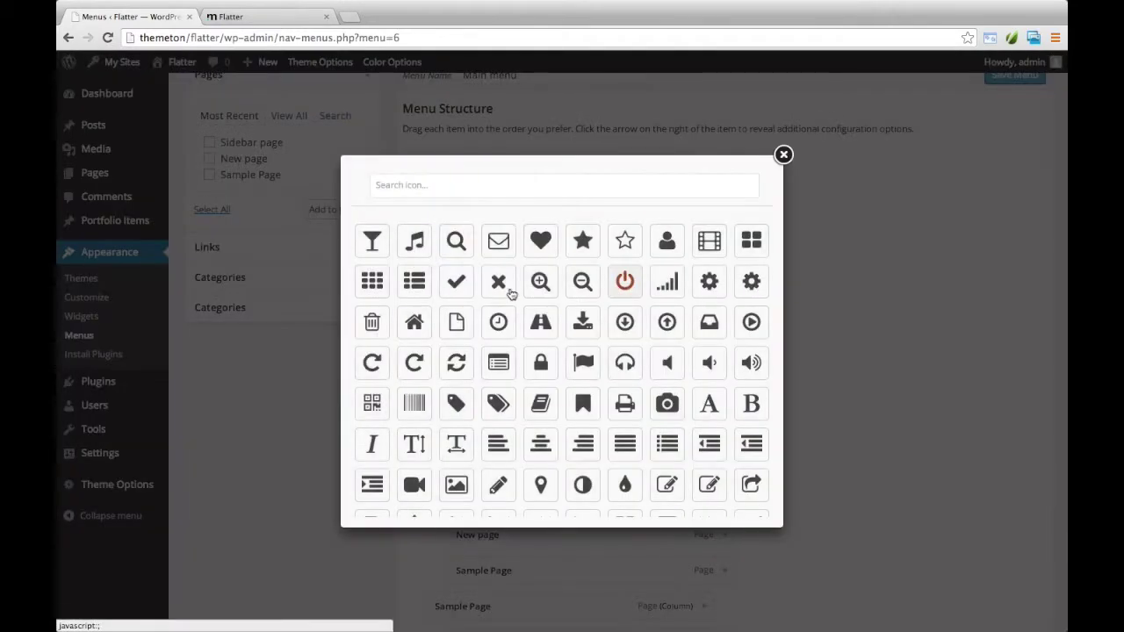
left_click(484, 192)
type("home")
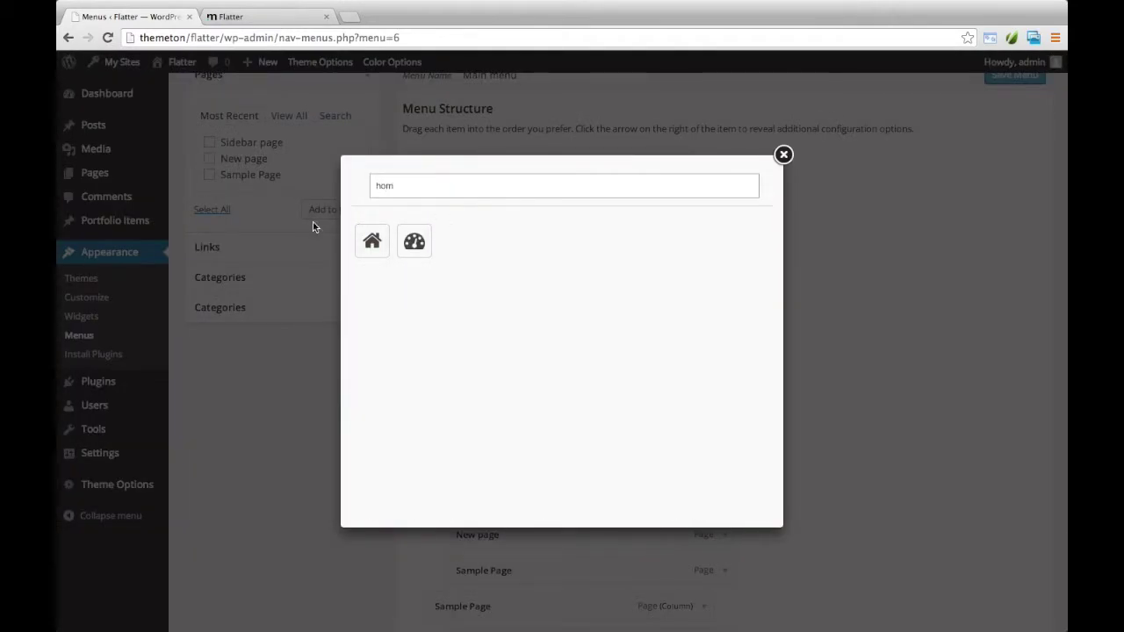
left_click(371, 242)
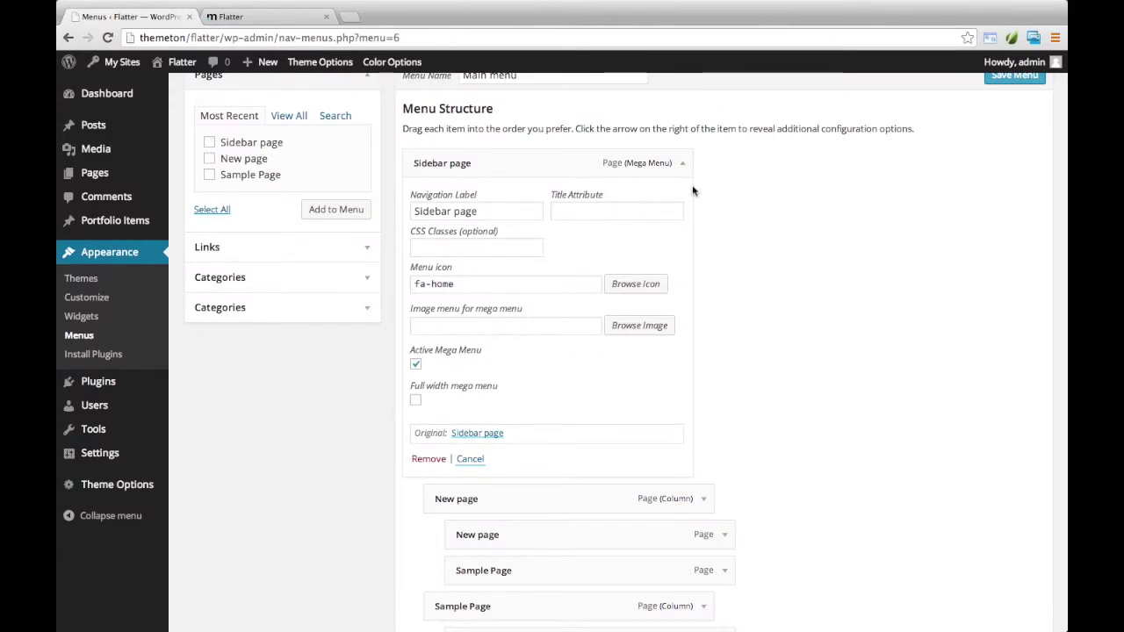
left_click(682, 162)
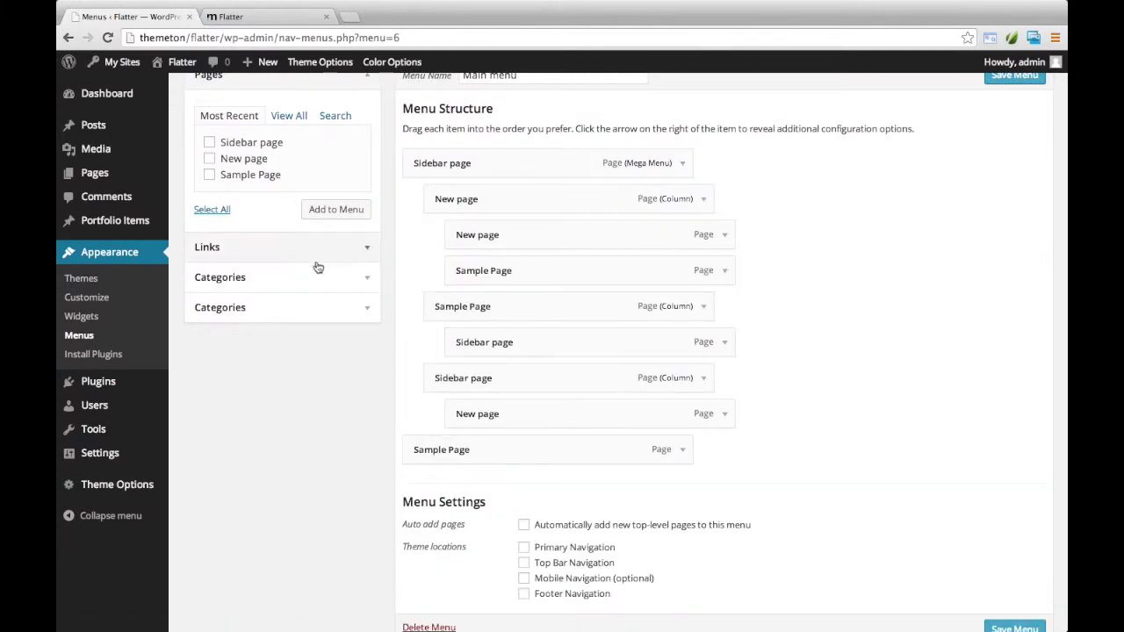
- Append all three pages again, nesting the new Sidebar page and New page under Sample Page
left_click(209, 209)
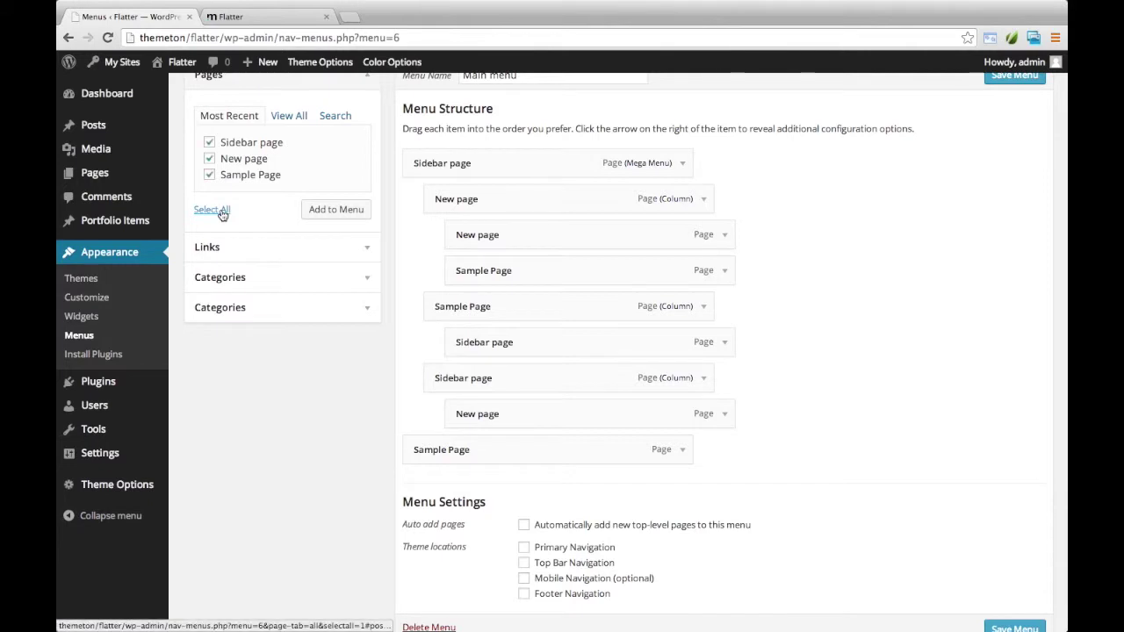
left_click(329, 208)
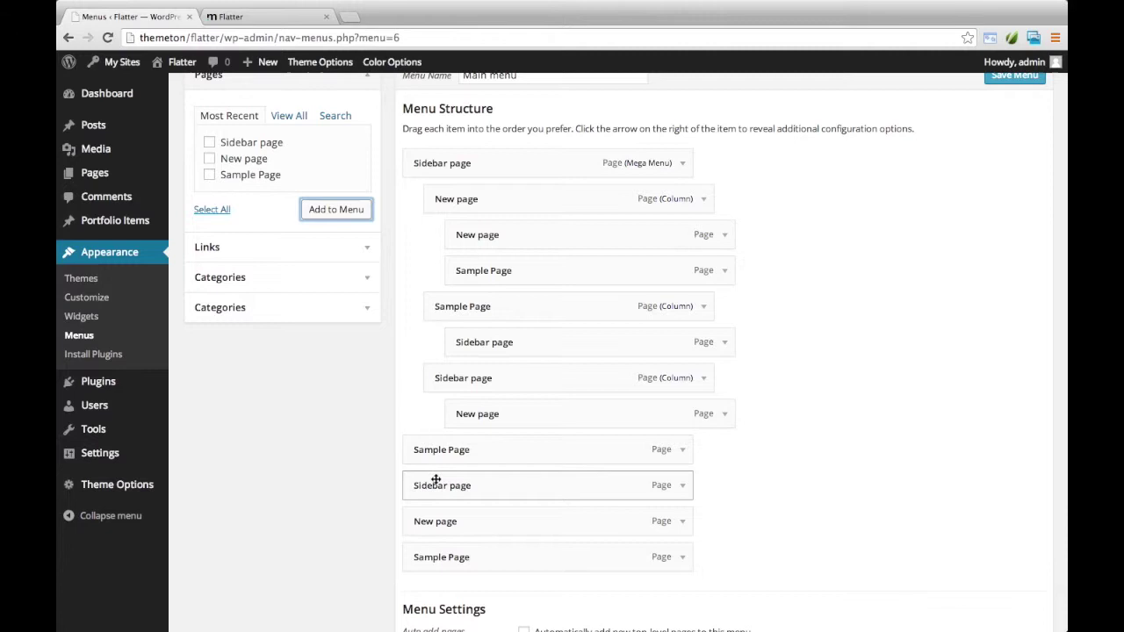
left_click_drag(436, 480, 464, 475)
left_click_drag(434, 531, 463, 525)
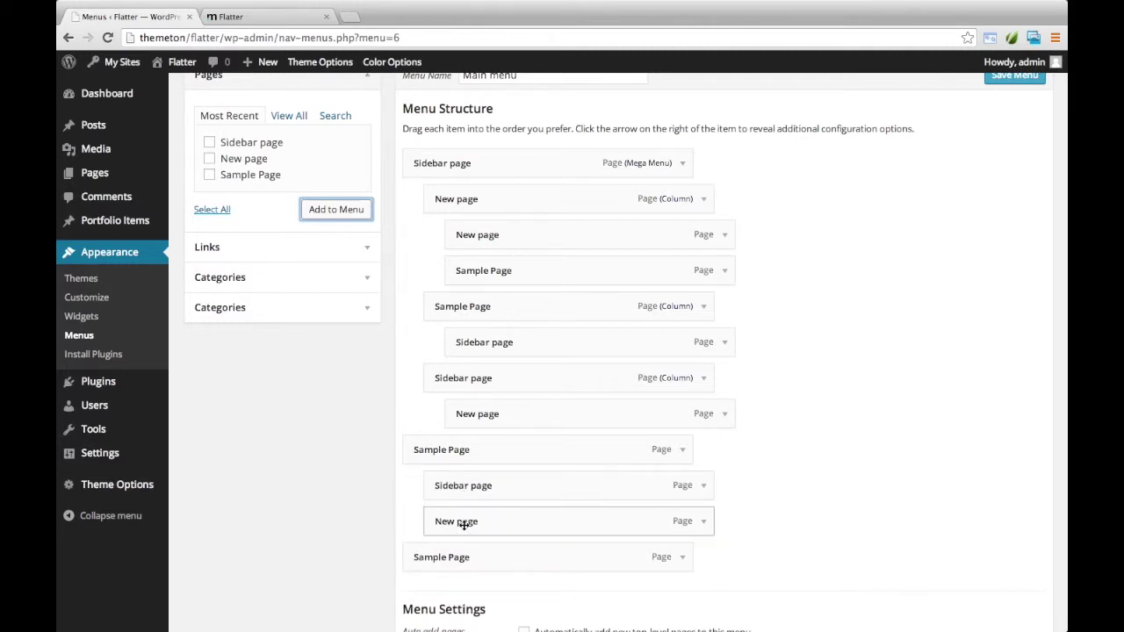
- Save Main menu
scroll(464, 524, "up", 2)
left_click(993, 191)
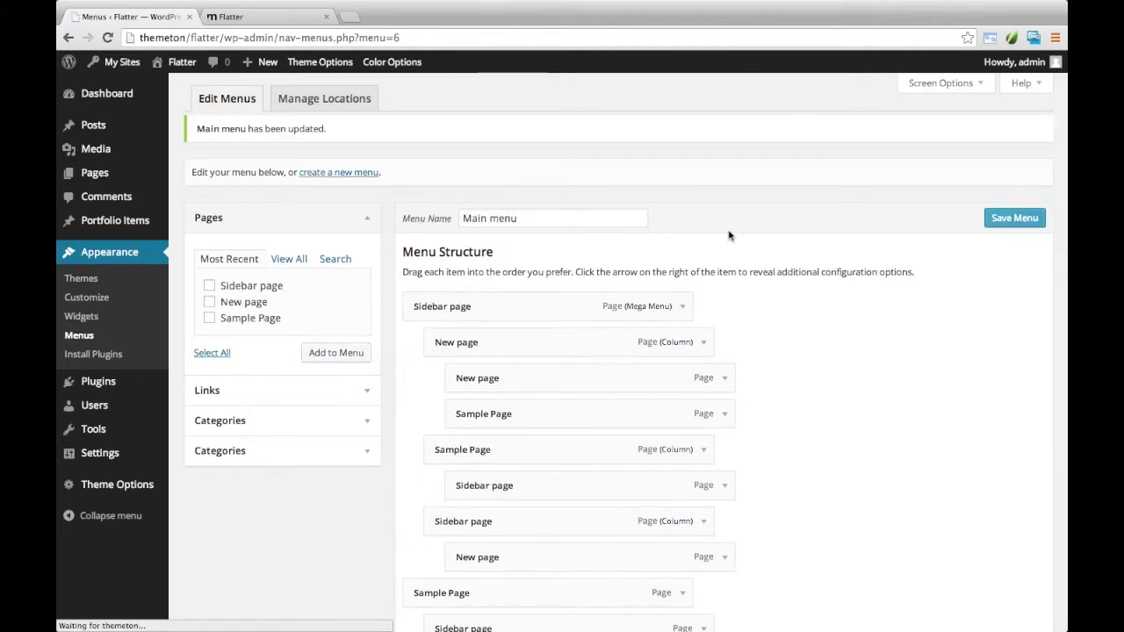
scroll(729, 224, "down", 4)
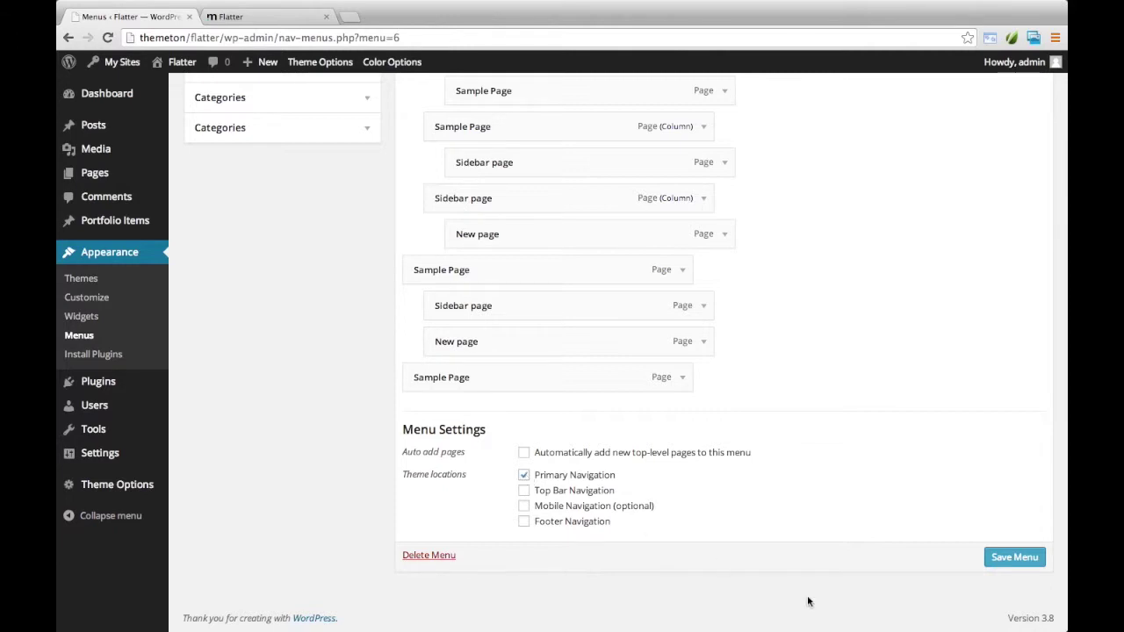
- Save Main menu to Primary Navigation and reload the Flatter site to check its mega menu dropdowns
left_click(998, 559)
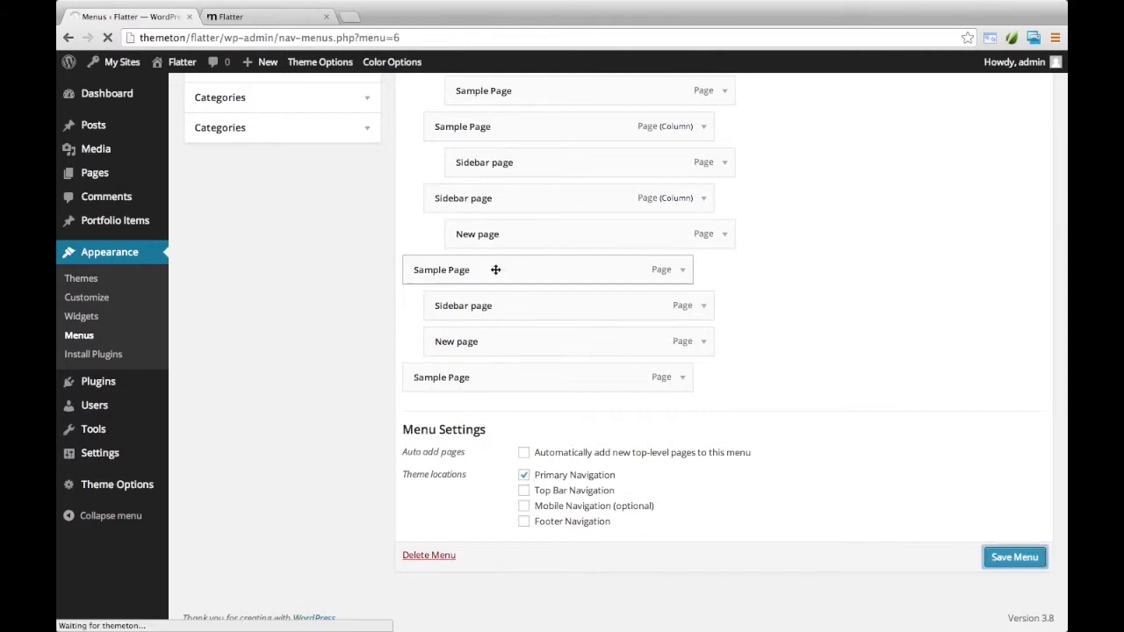
left_click(263, 16)
mouse_move(85, 63)
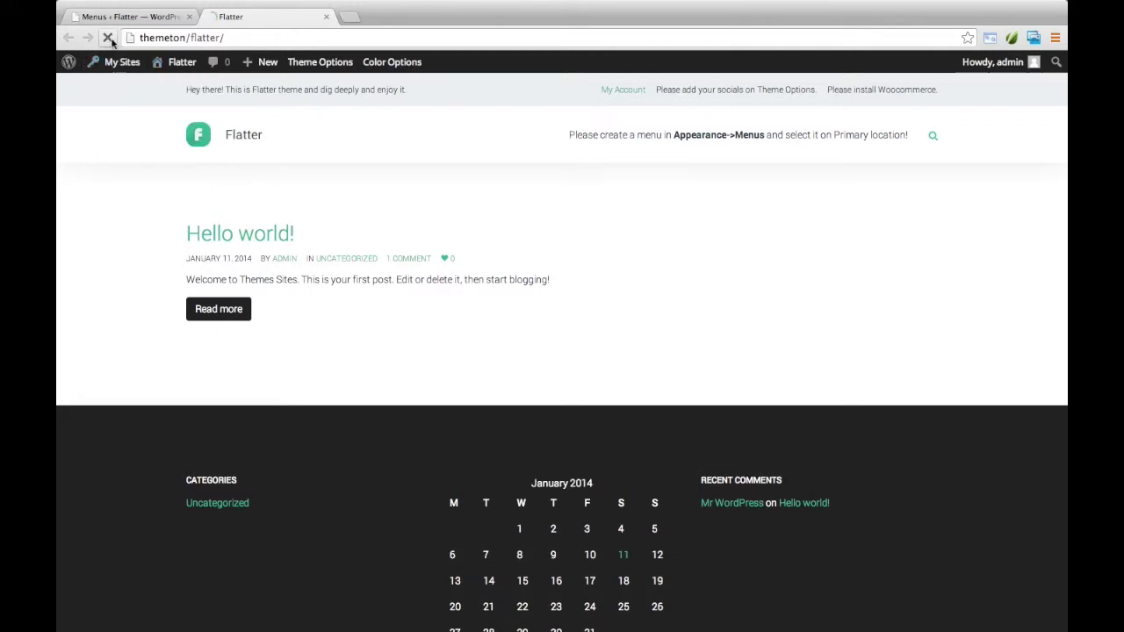
left_click(108, 37)
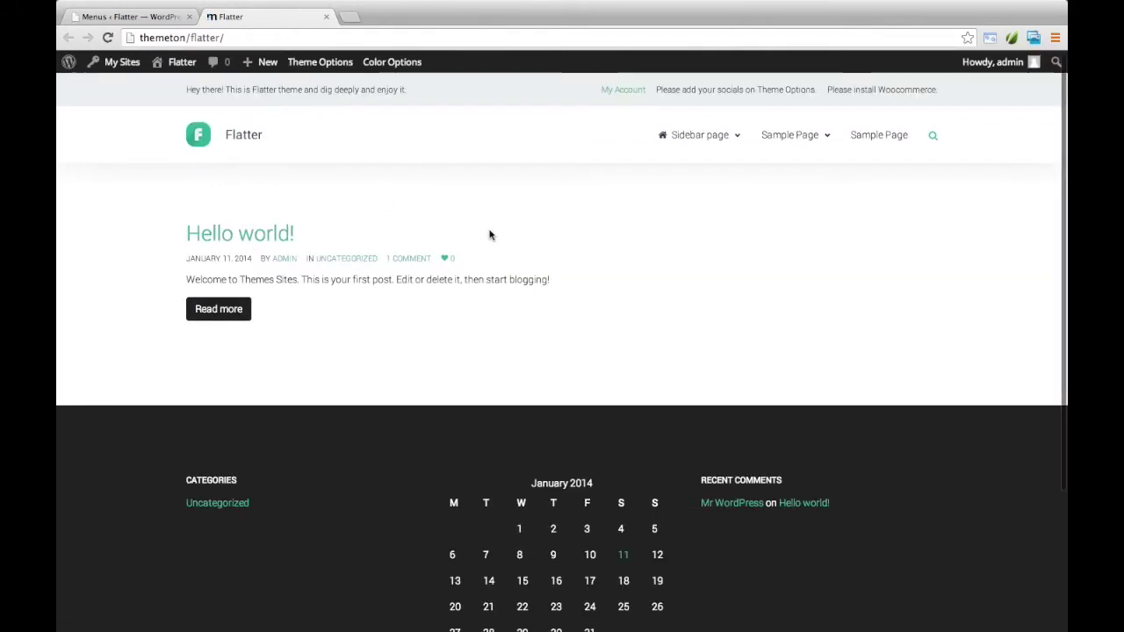
mouse_move(710, 163)
mouse_move(808, 138)
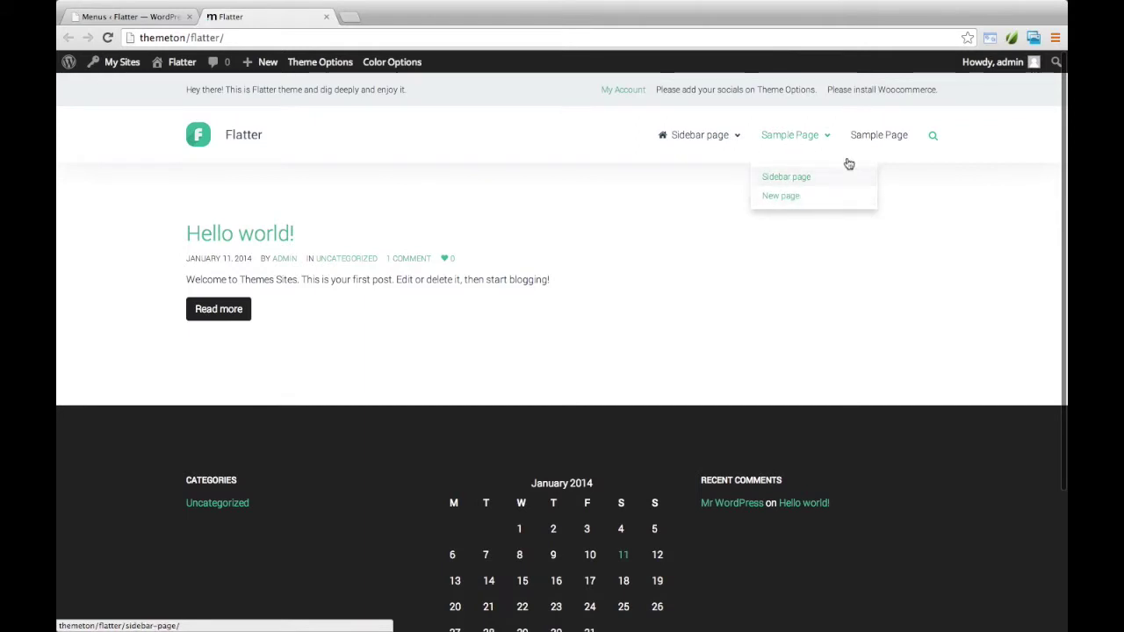
mouse_move(693, 142)
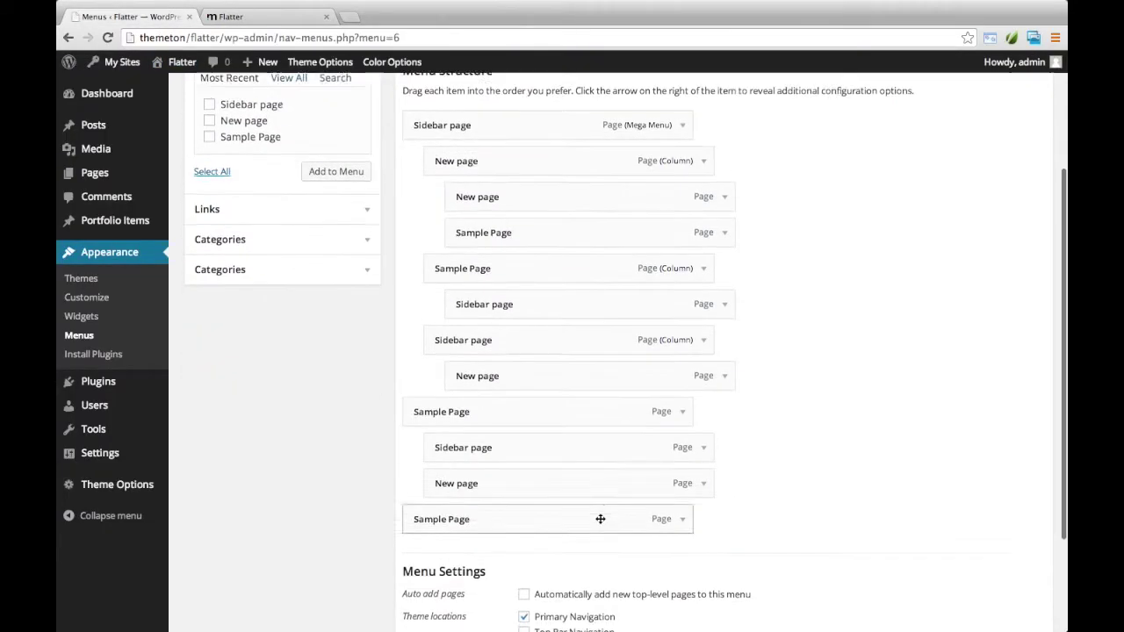
scroll(600, 522, "down", 3)
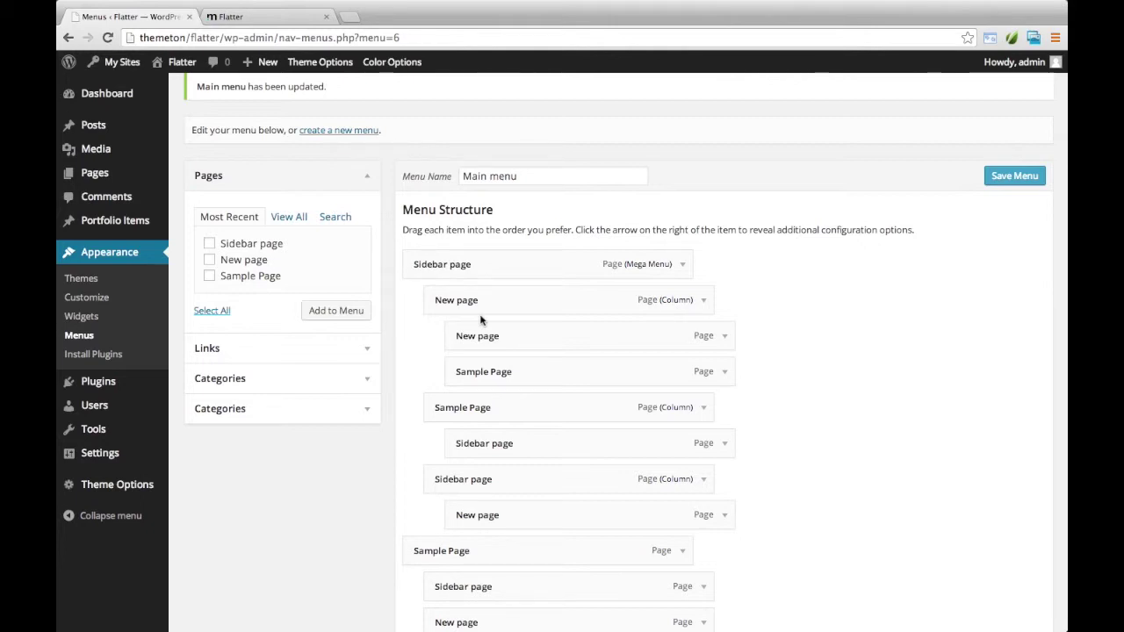
- Create a new menu named 'Mobile'
left_click(338, 132)
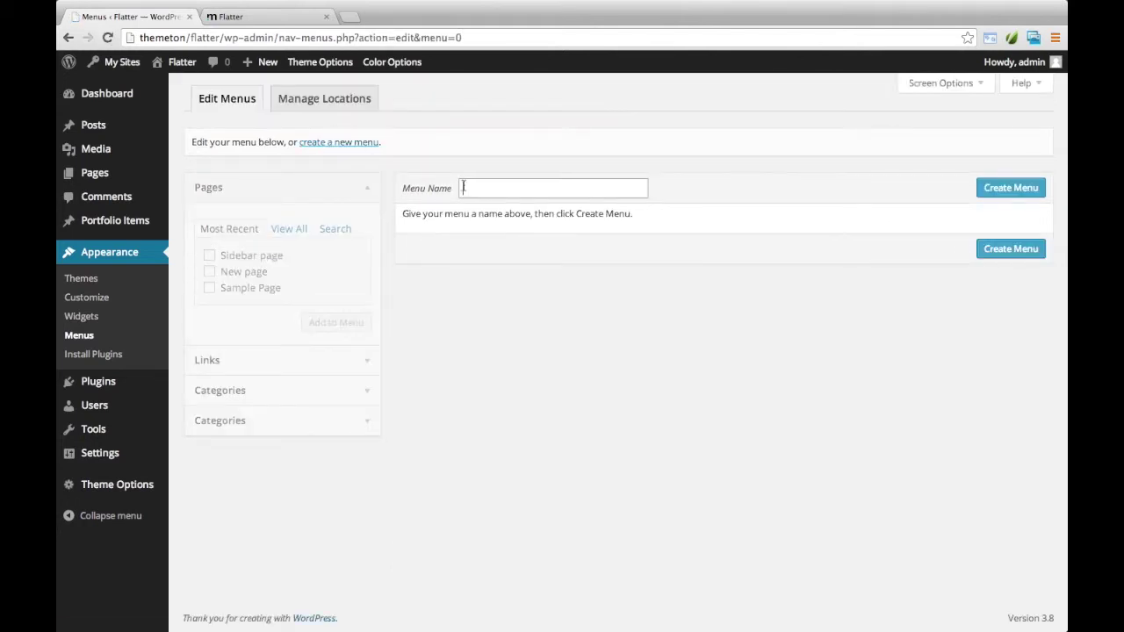
left_click(469, 187)
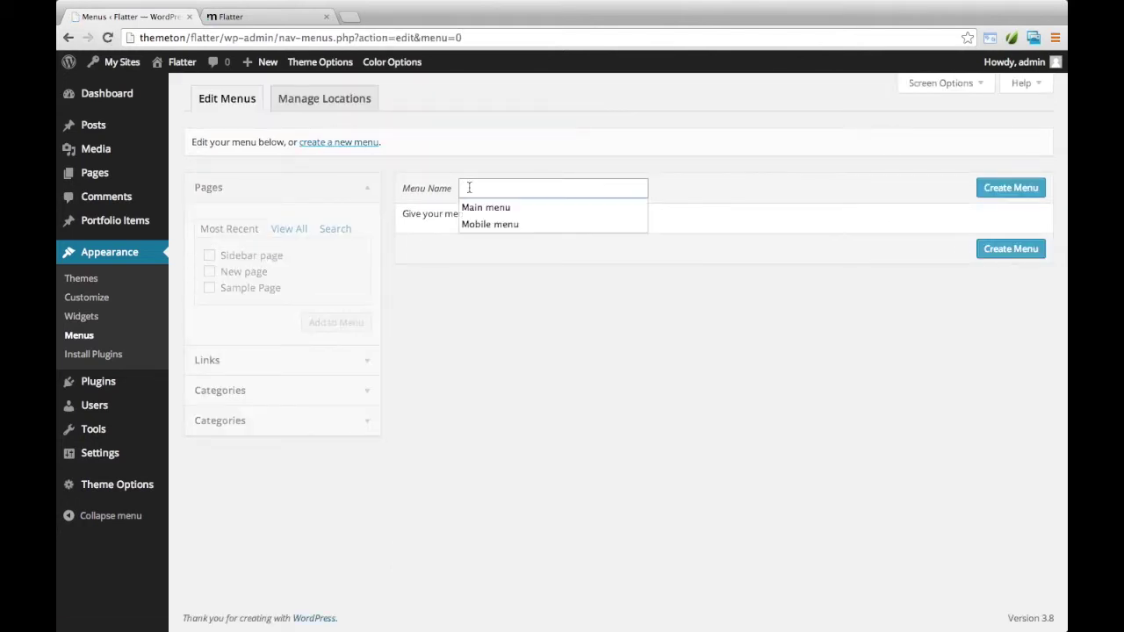
type("Mobile")
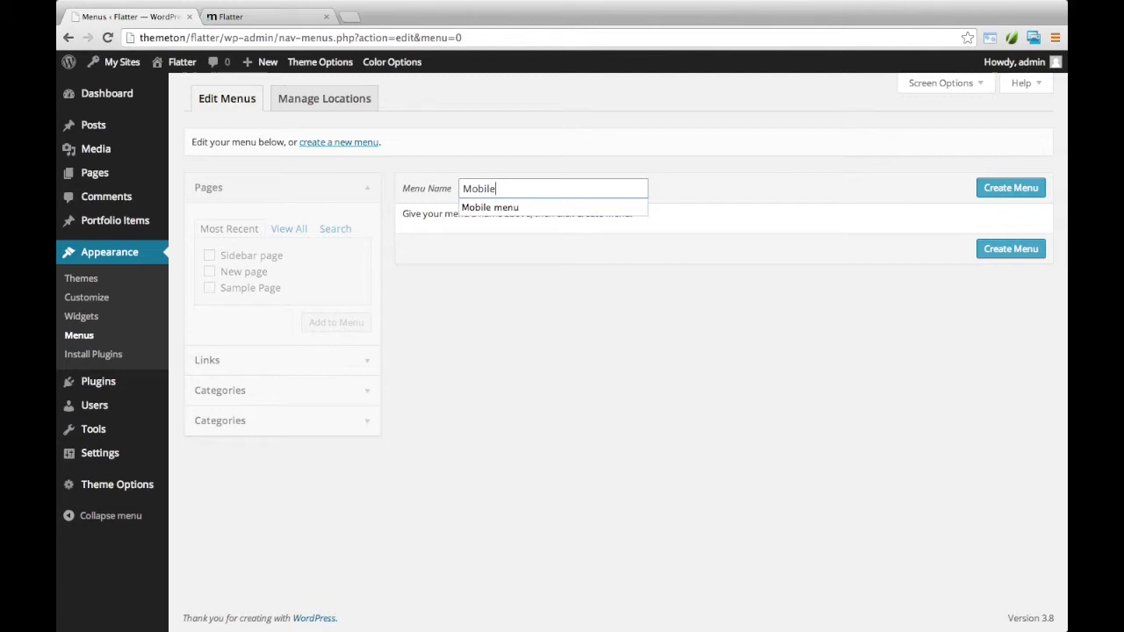
key("Return")
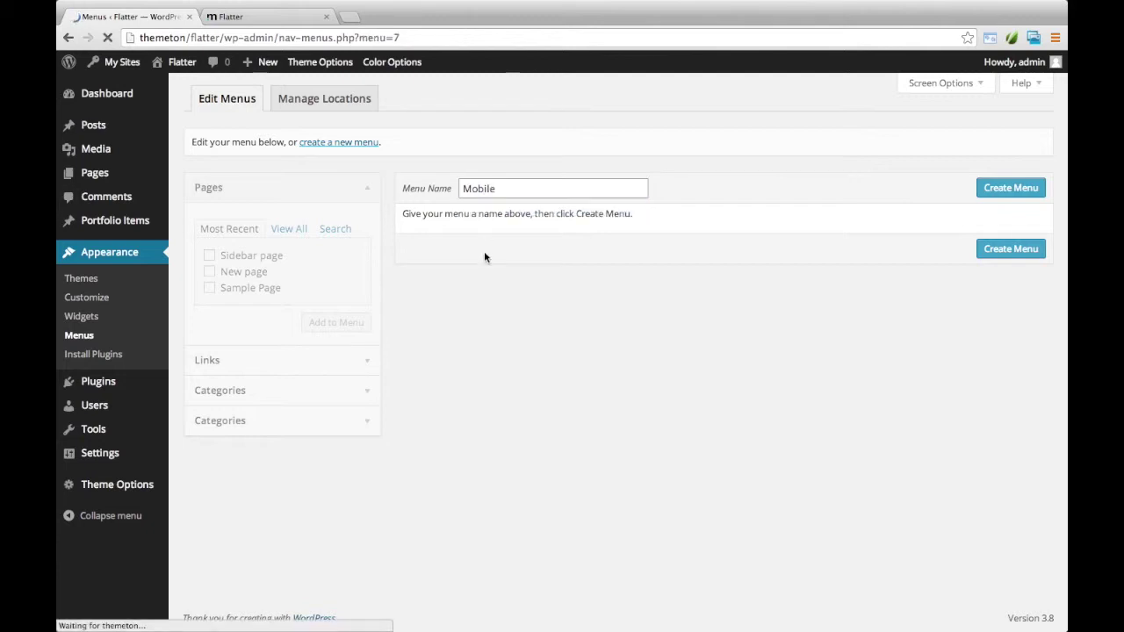
- Add Sidebar page and New page to the Mobile menu, then view the Flatter front end
left_click(211, 264)
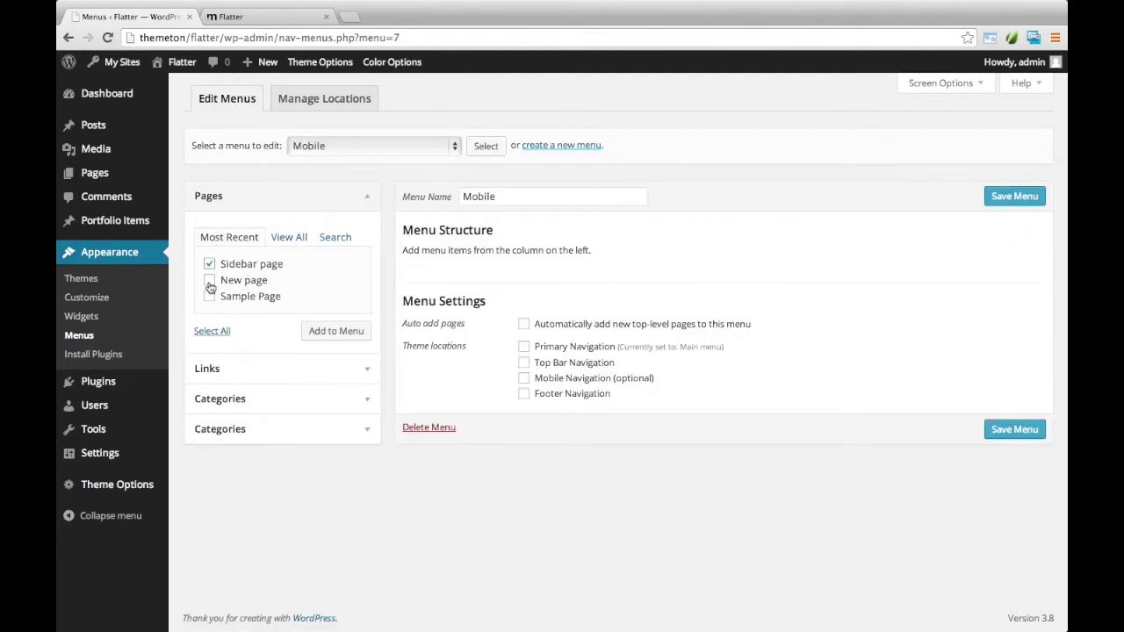
left_click(209, 280)
left_click(315, 332)
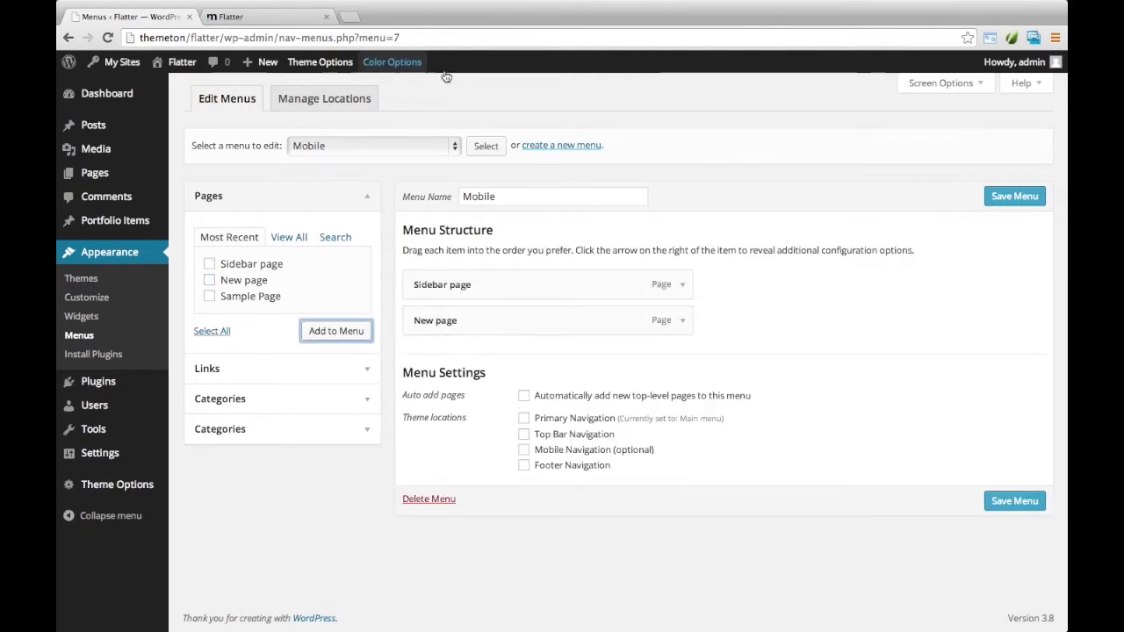
left_click(413, 63)
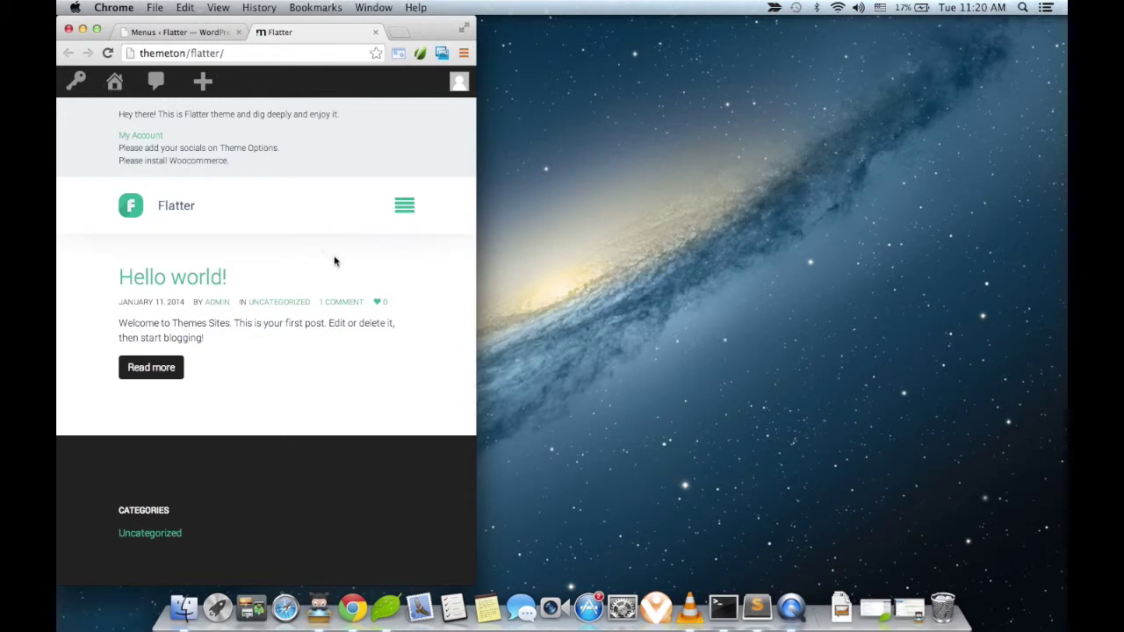
- Open and close the narrow site's mobile menu panel, then maximise the browser window
left_click(405, 207)
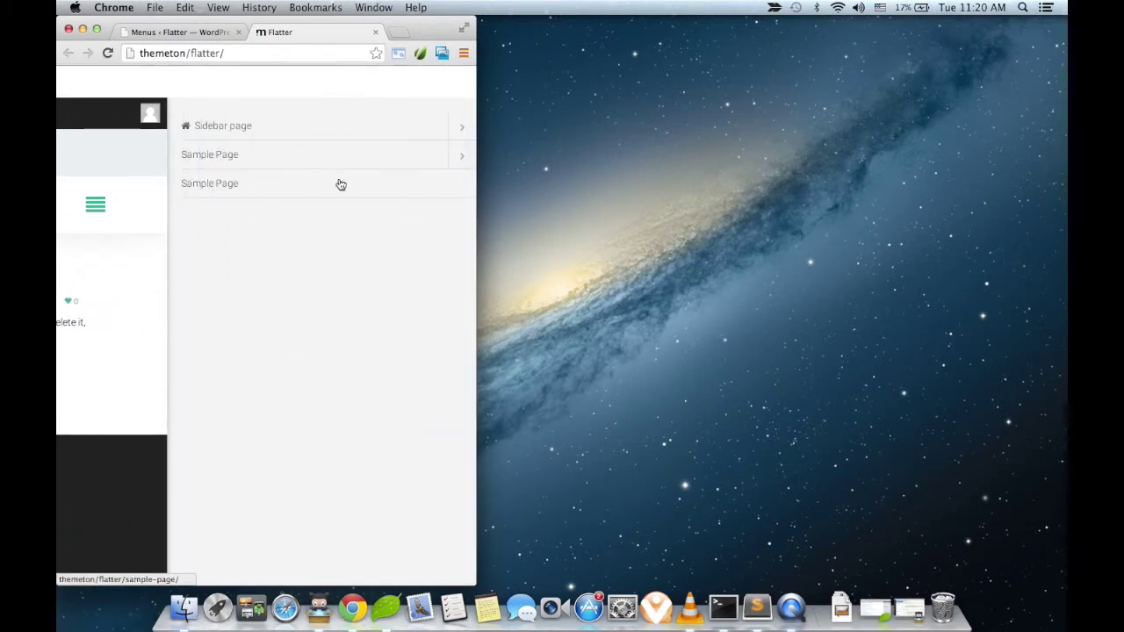
left_click(97, 204)
left_click(464, 33)
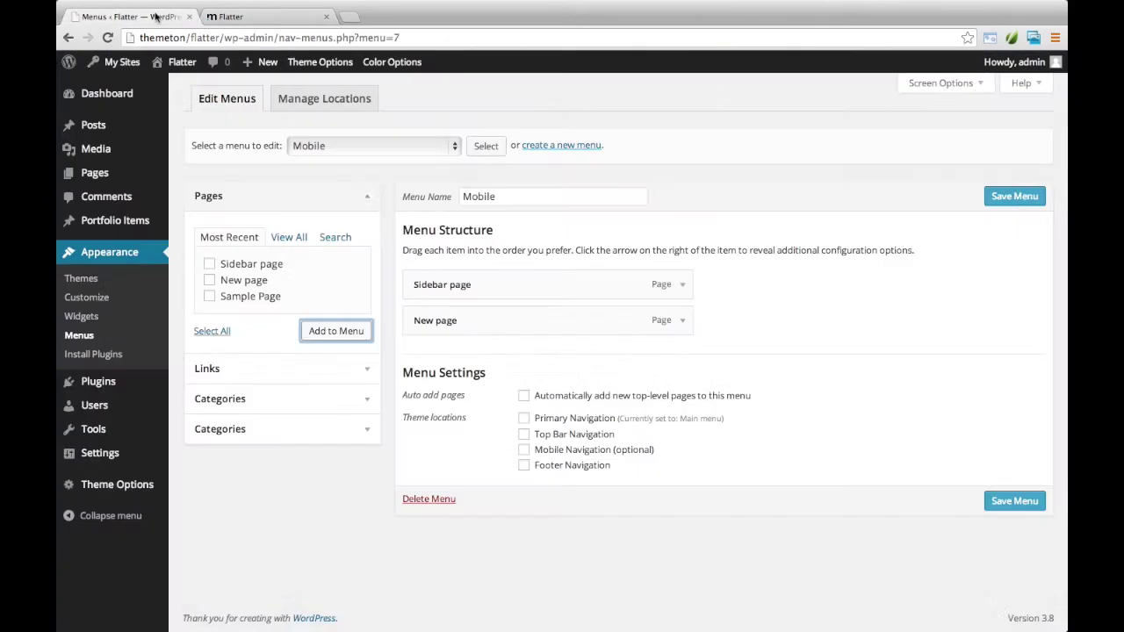
- Save the Mobile menu to the Mobile Navigation location and return to the Flatter site
left_click(158, 17)
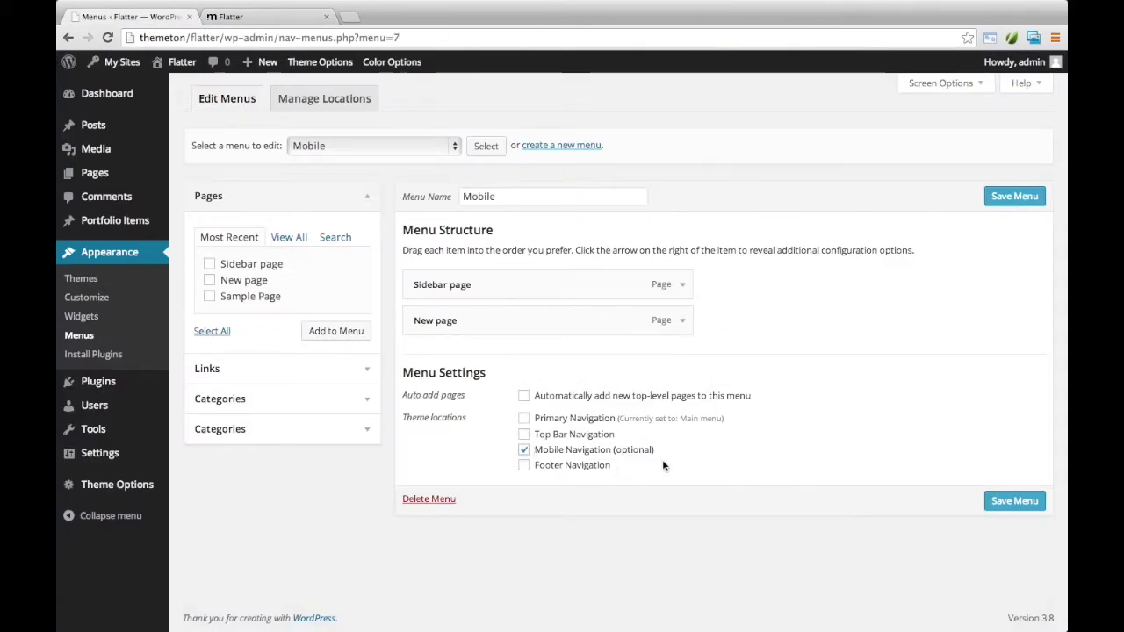
left_click(1000, 501)
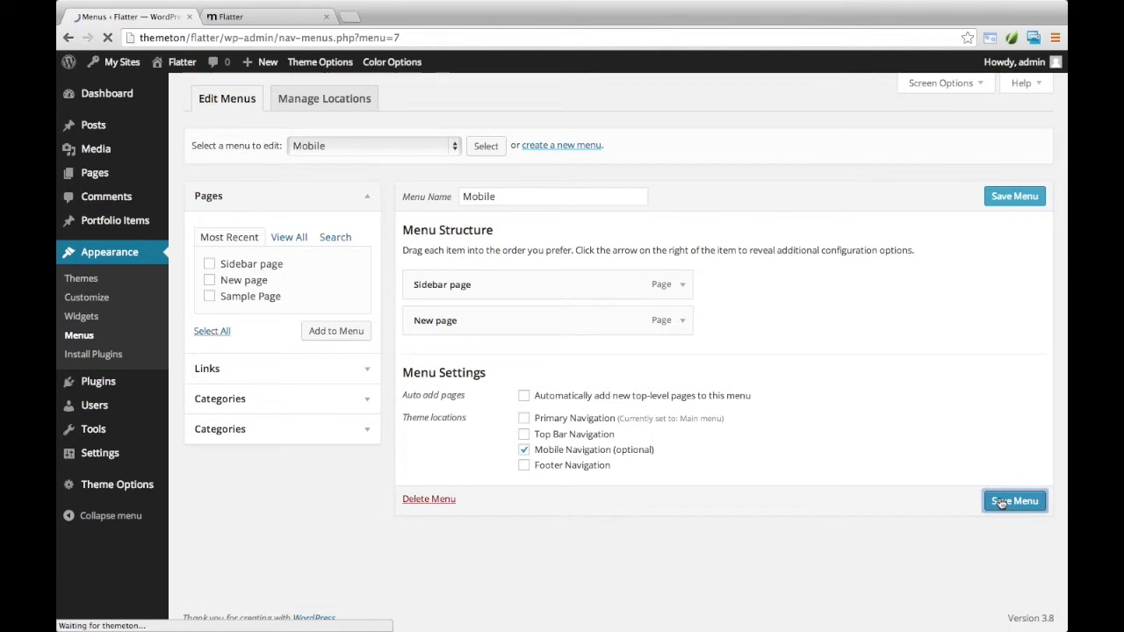
left_click(277, 16)
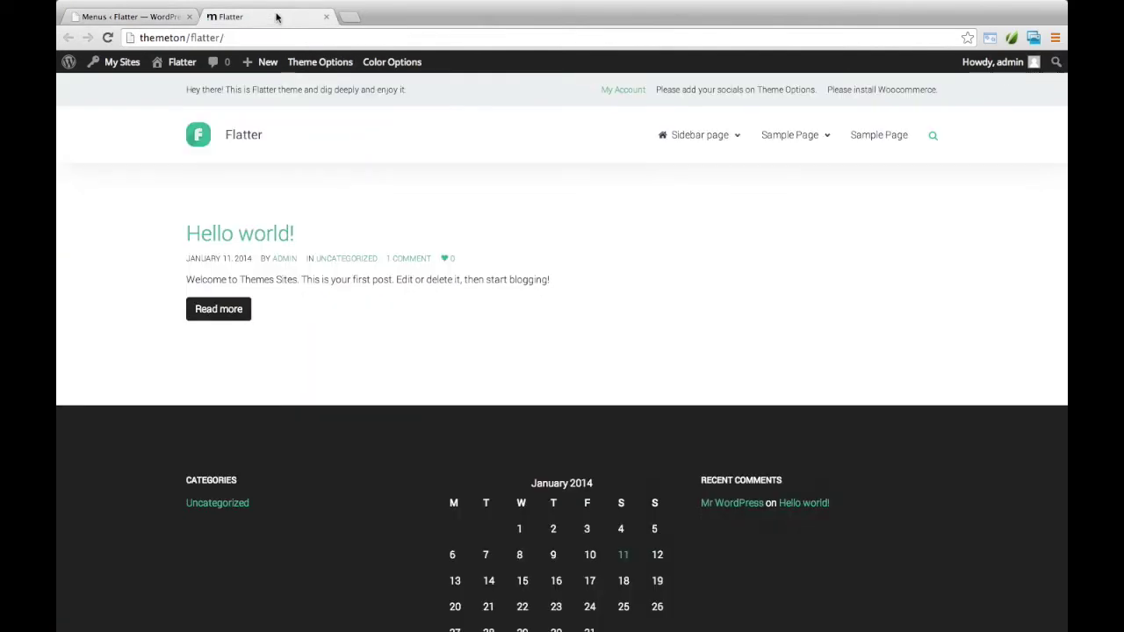
mouse_move(707, 119)
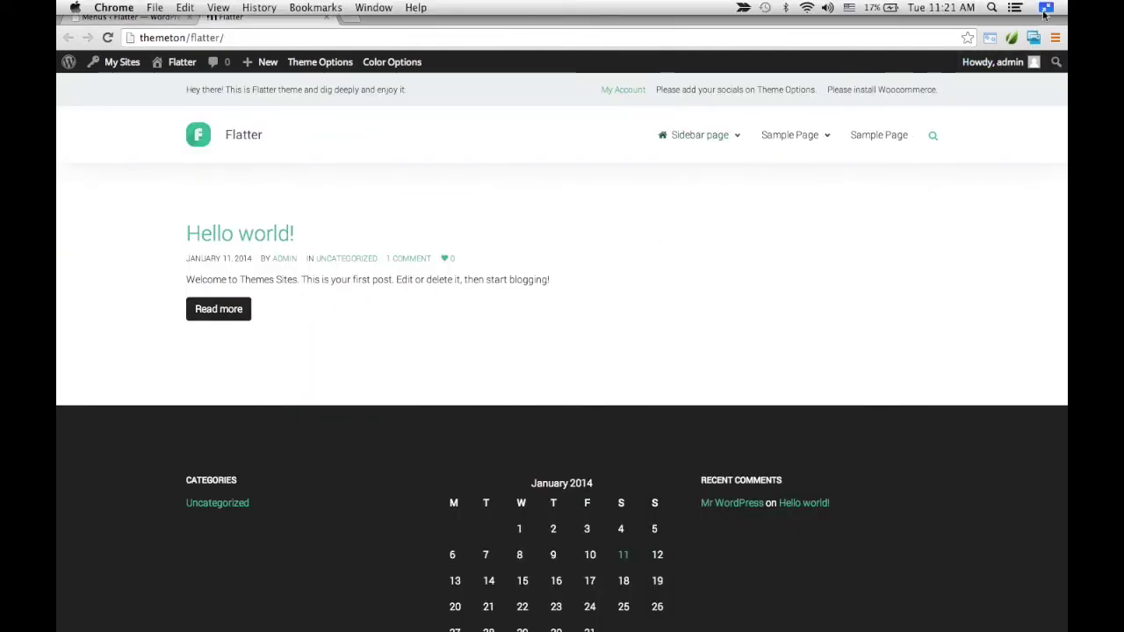
- Narrow the browser, reload the Flatter site and confirm its mobile menu lists Sidebar page and New page
left_click(1044, 15)
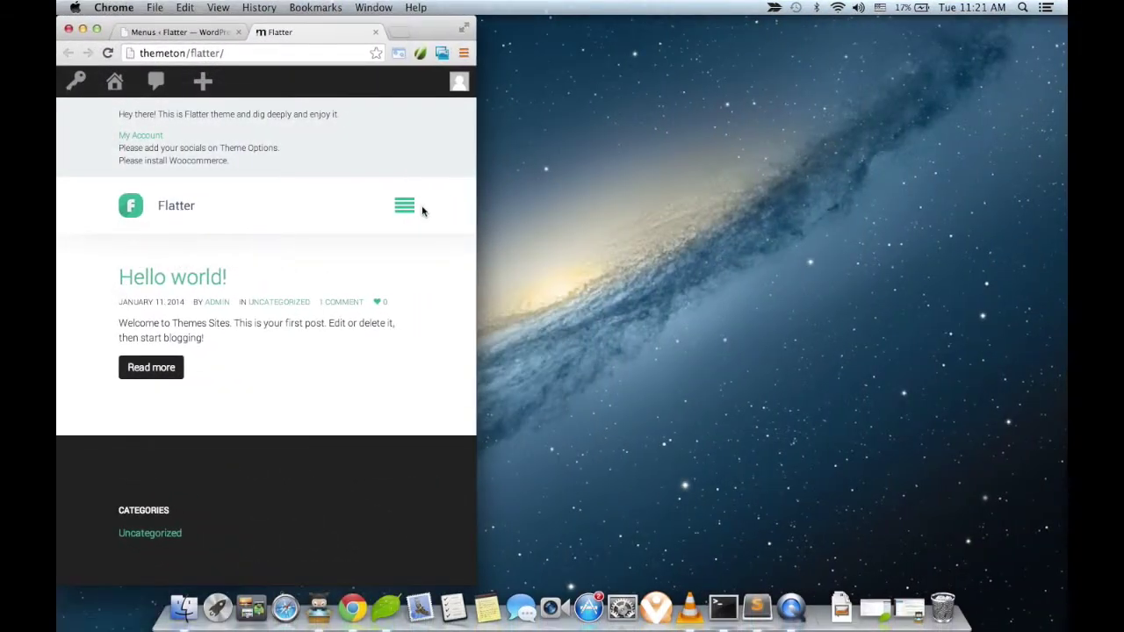
left_click(395, 206)
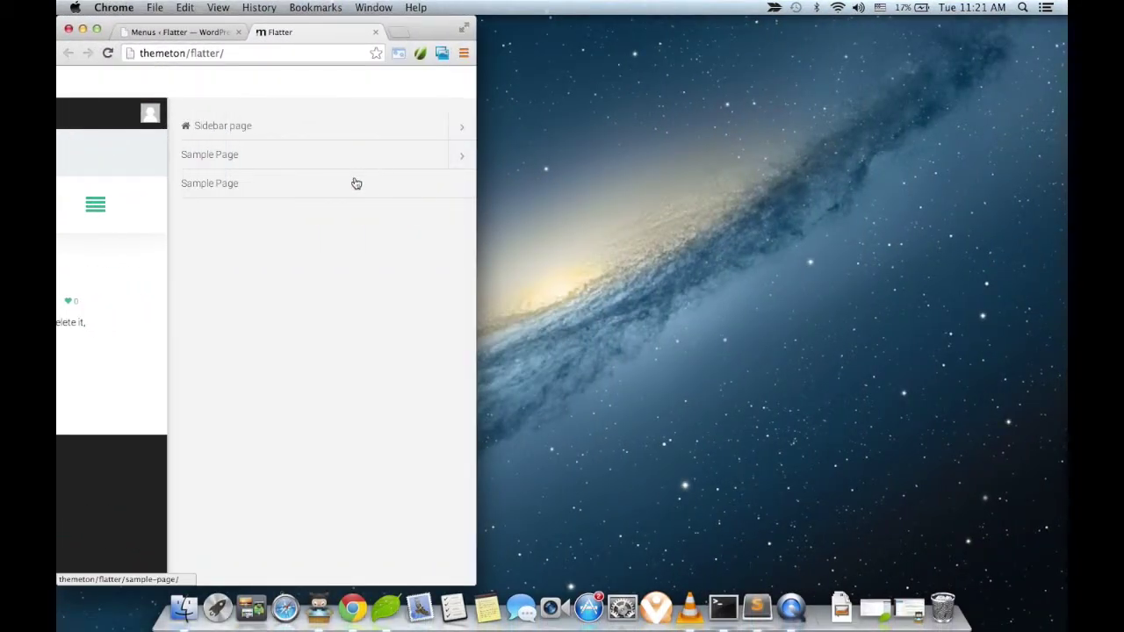
left_click(108, 53)
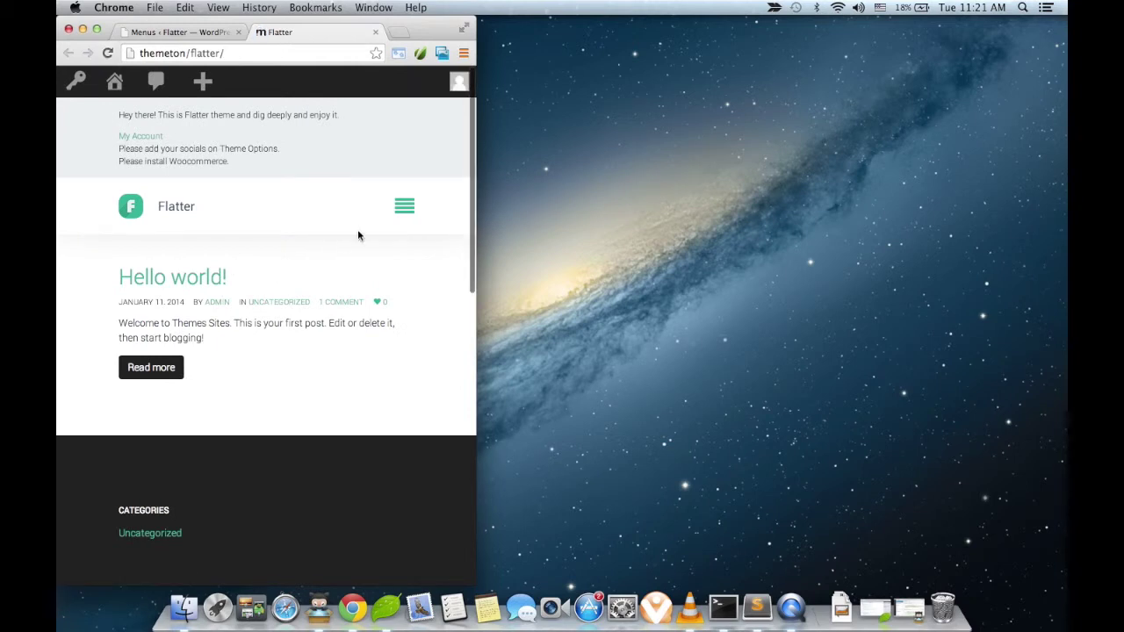
left_click(403, 206)
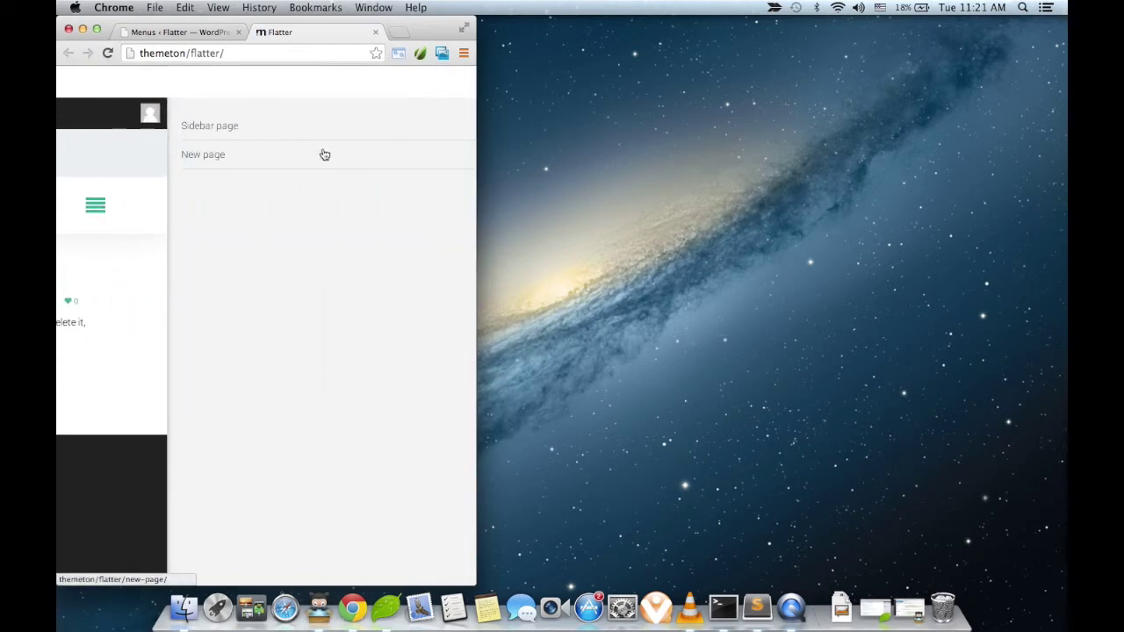
left_click(91, 201)
- Return to the Mobile menu's Edit Menus page and expand the browser to full width
left_click(180, 32)
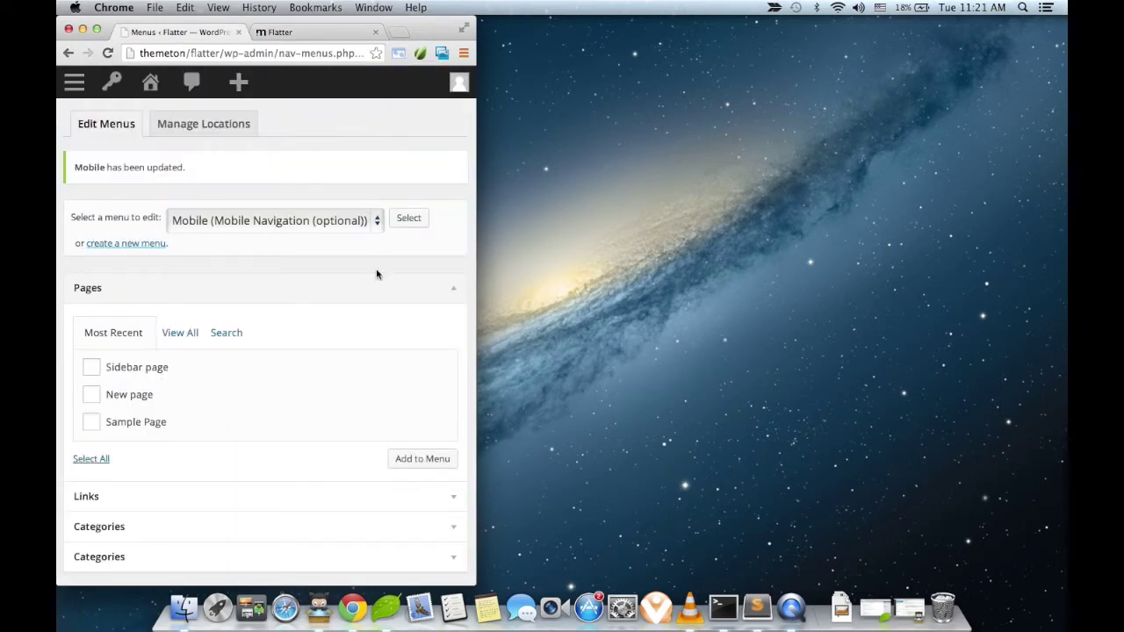
scroll(331, 463, "down", 3)
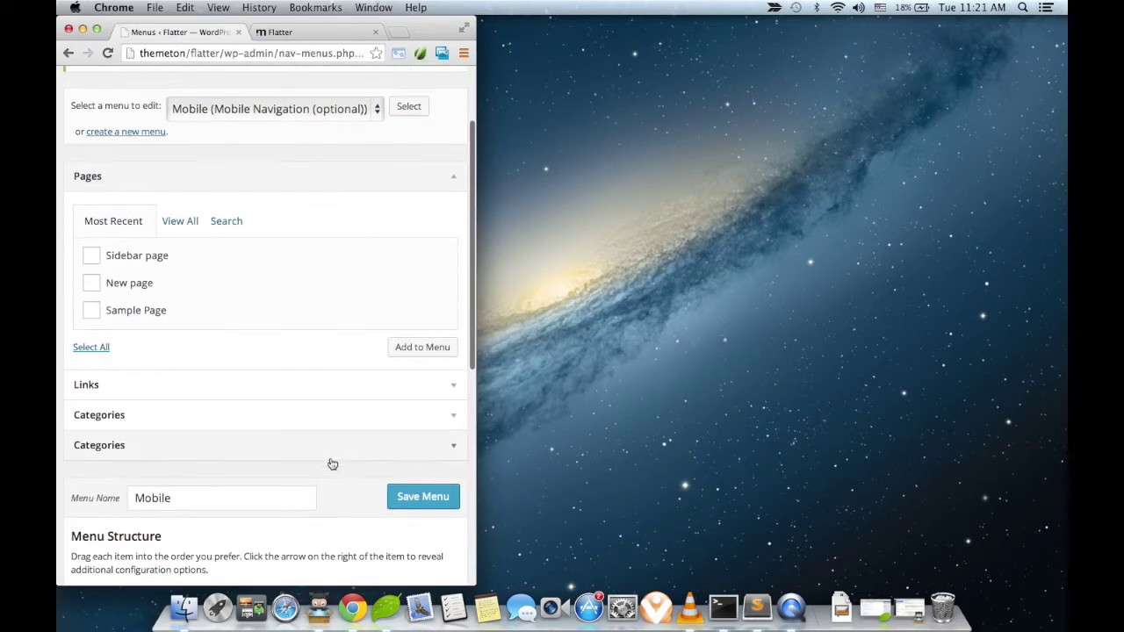
left_click(464, 31)
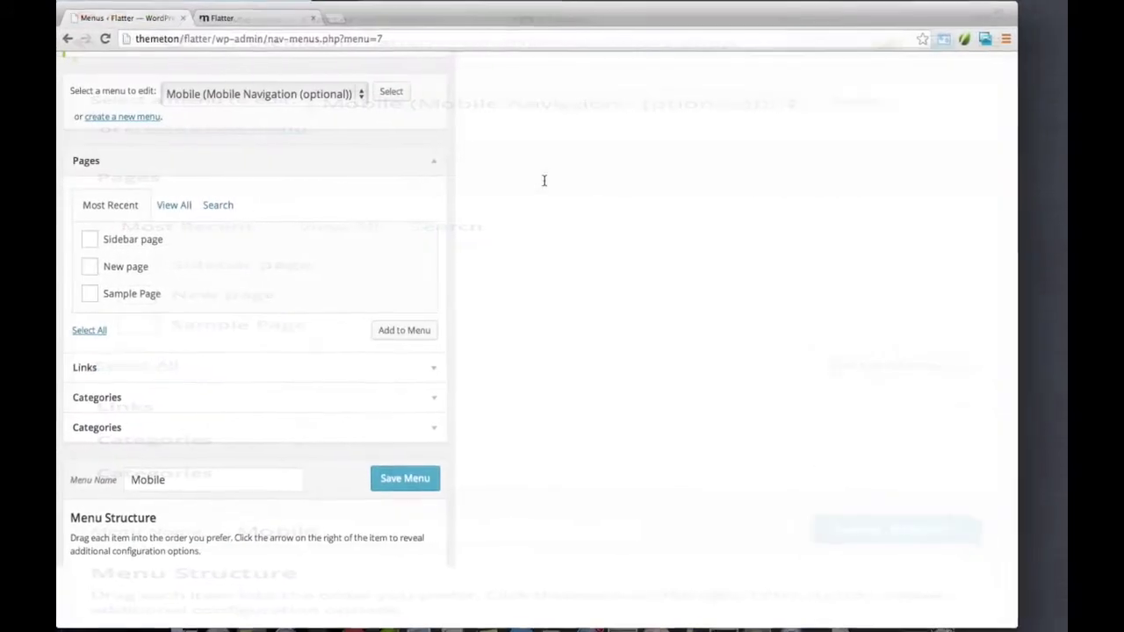